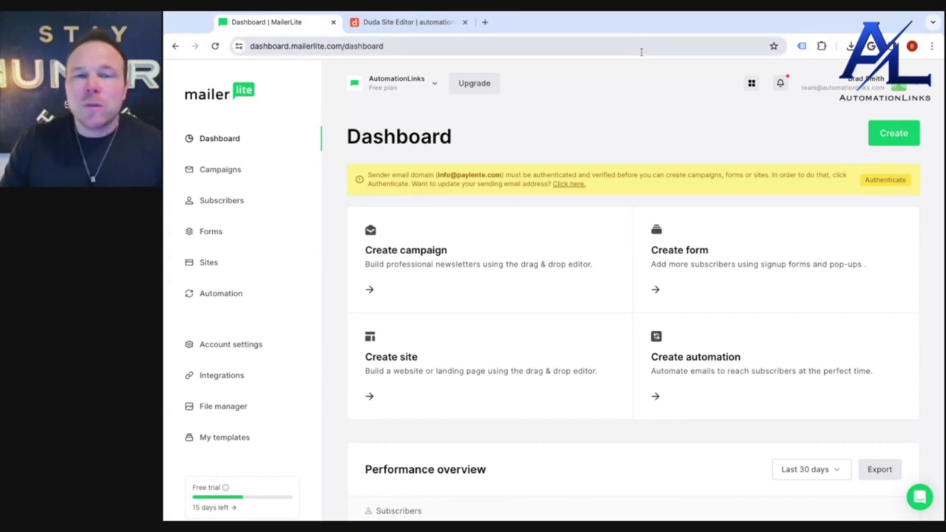
Create a pop-up signup form called 'Test' and send its signups to the New group
{"action": "left_click", "coordinate": [219, 234]}
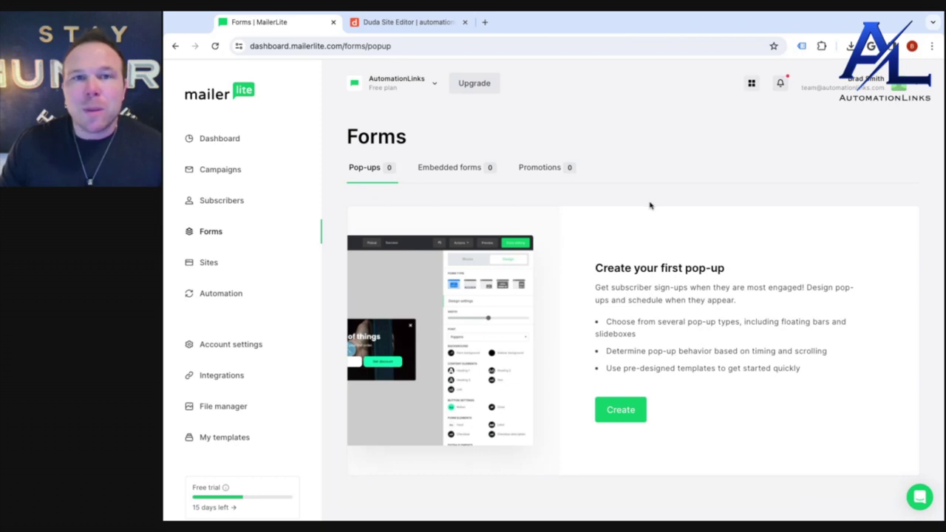
{"action": "left_click", "coordinate": [622, 415]}
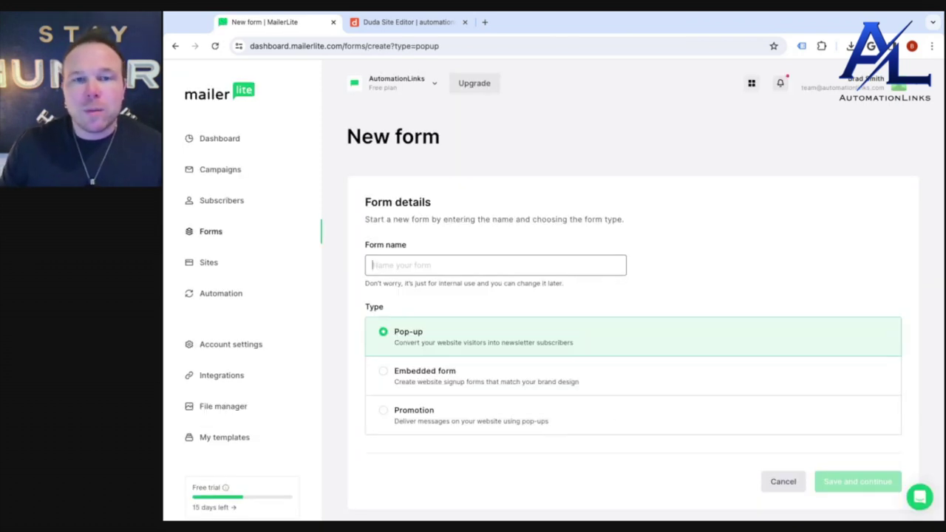
{"action": "left_click", "coordinate": [534, 272]}
{"action": "type", "text": "Test"}
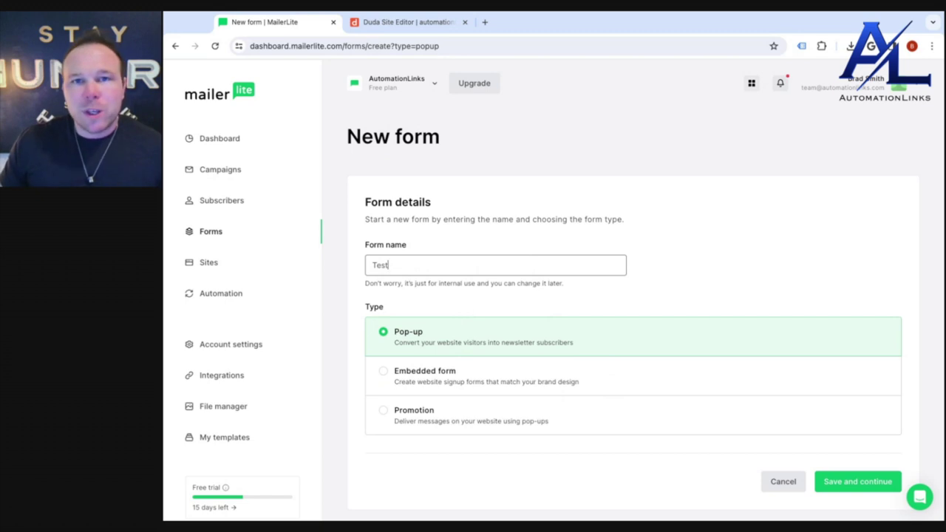
{"action": "left_click", "coordinate": [875, 481]}
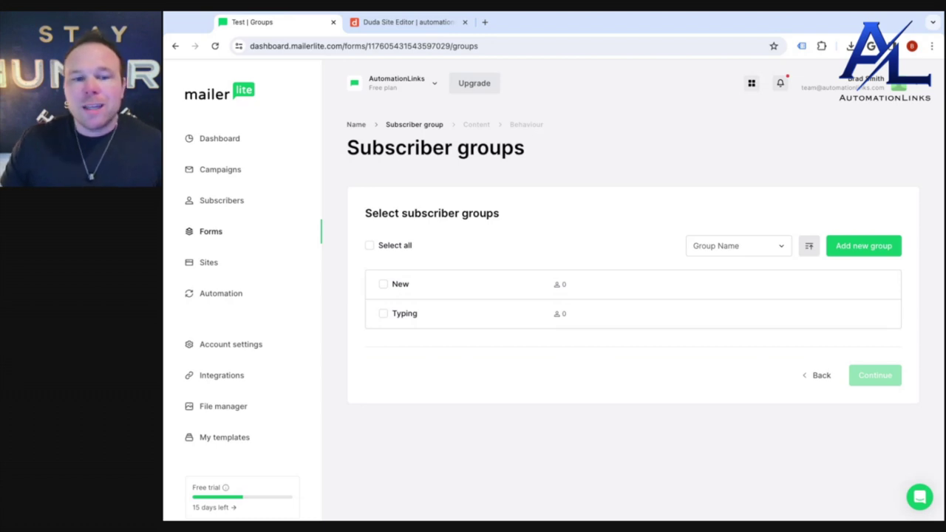
{"action": "left_click", "coordinate": [385, 287]}
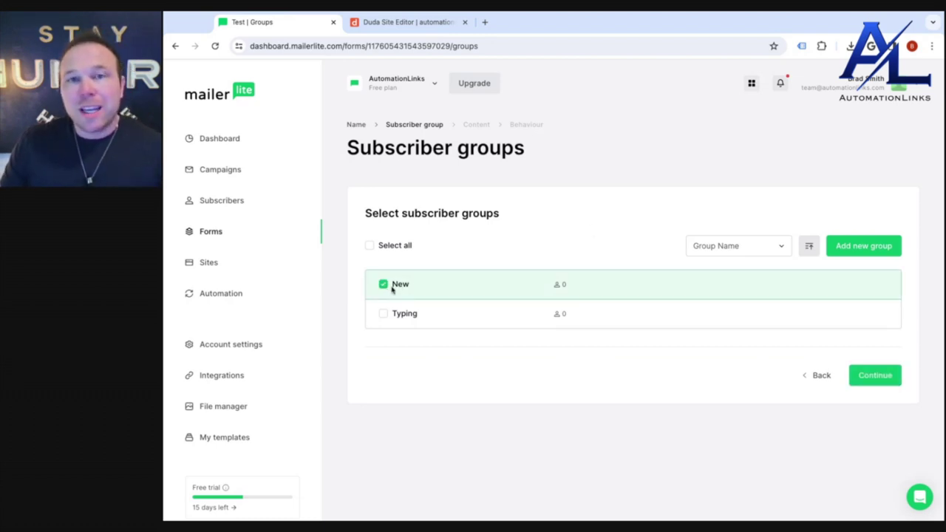
{"action": "left_click", "coordinate": [876, 376]}
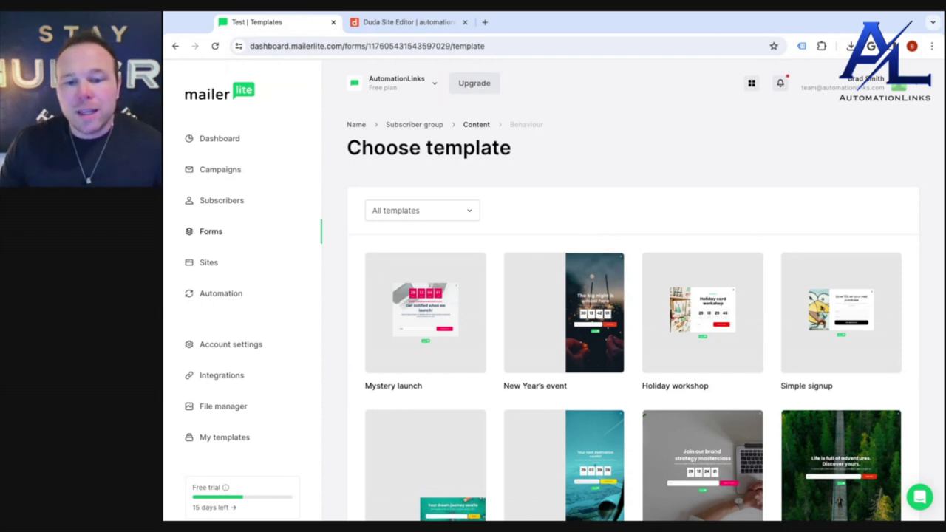
{"action": "scroll", "coordinate": [587, 371], "scroll_direction": "down", "scroll_amount": 4}
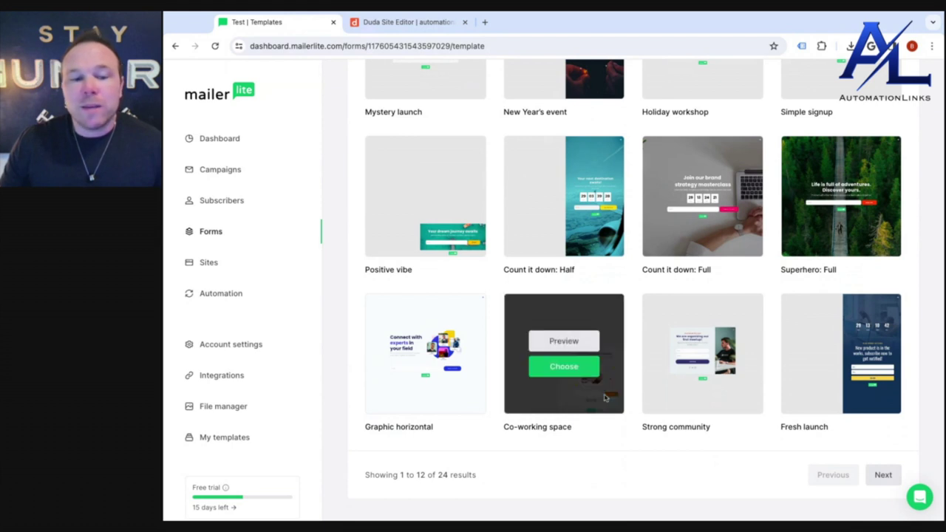
{"action": "scroll", "coordinate": [668, 445], "scroll_direction": "up", "scroll_amount": 1}
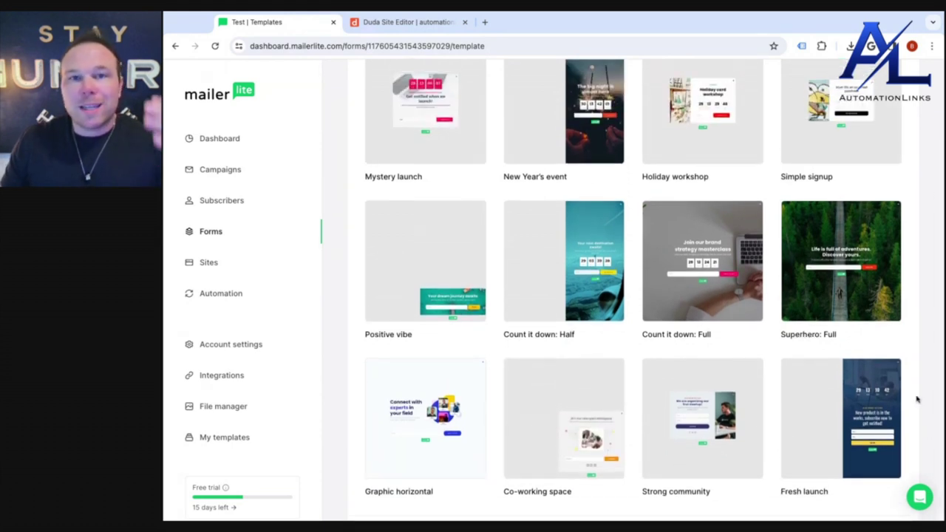
{"action": "scroll", "coordinate": [914, 397], "scroll_direction": "up", "scroll_amount": 3}
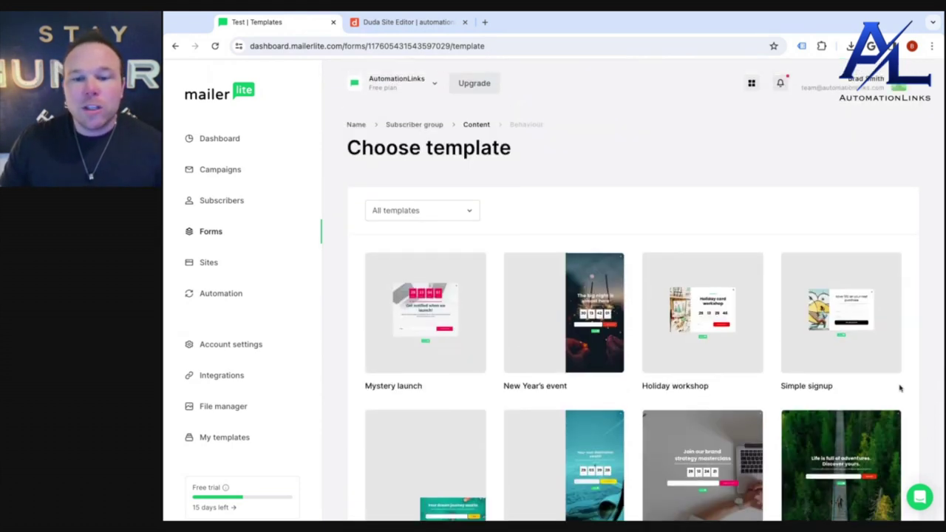
{"action": "mouse_move", "coordinate": [706, 302]}
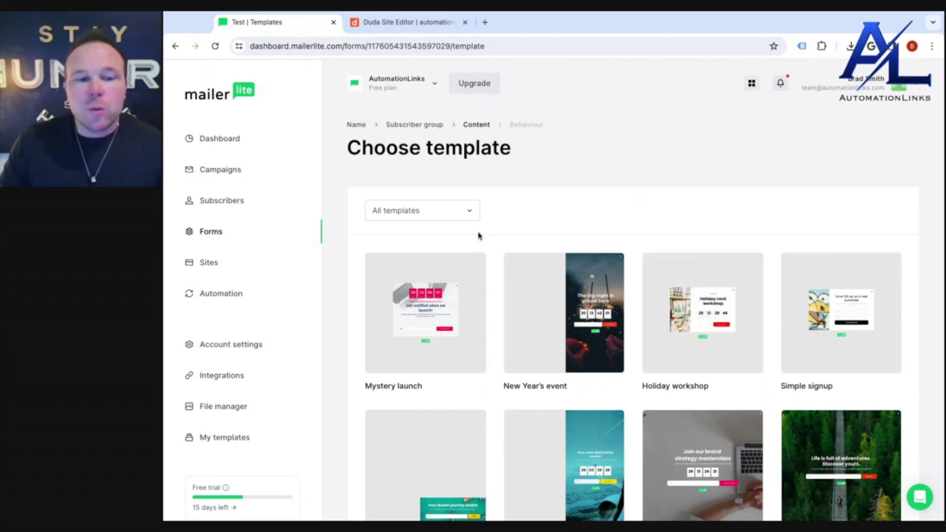
{"action": "left_click", "coordinate": [432, 302]}
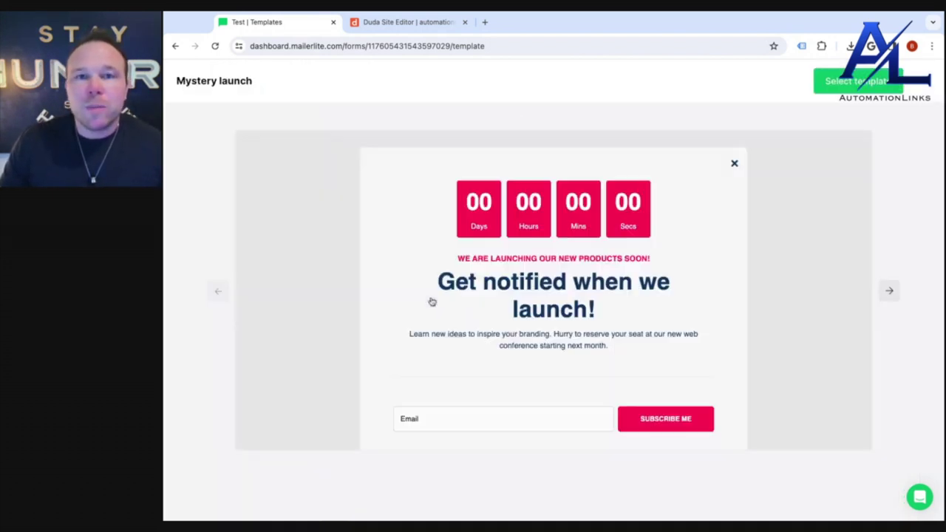
{"action": "scroll", "coordinate": [436, 302], "scroll_direction": "down", "scroll_amount": 2}
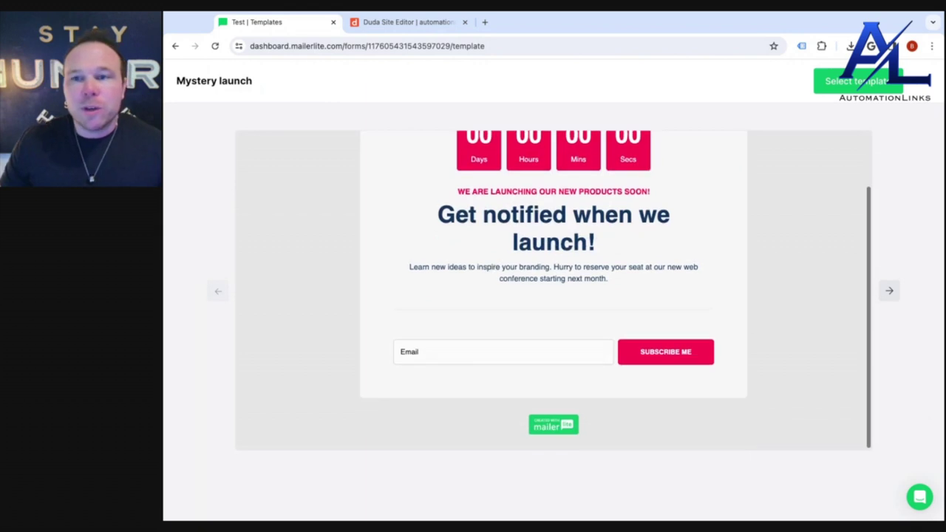
{"action": "scroll", "coordinate": [440, 300], "scroll_direction": "up", "scroll_amount": 3}
{"action": "scroll", "coordinate": [439, 301], "scroll_direction": "down", "scroll_amount": 2}
{"action": "scroll", "coordinate": [443, 298], "scroll_direction": "up", "scroll_amount": 2}
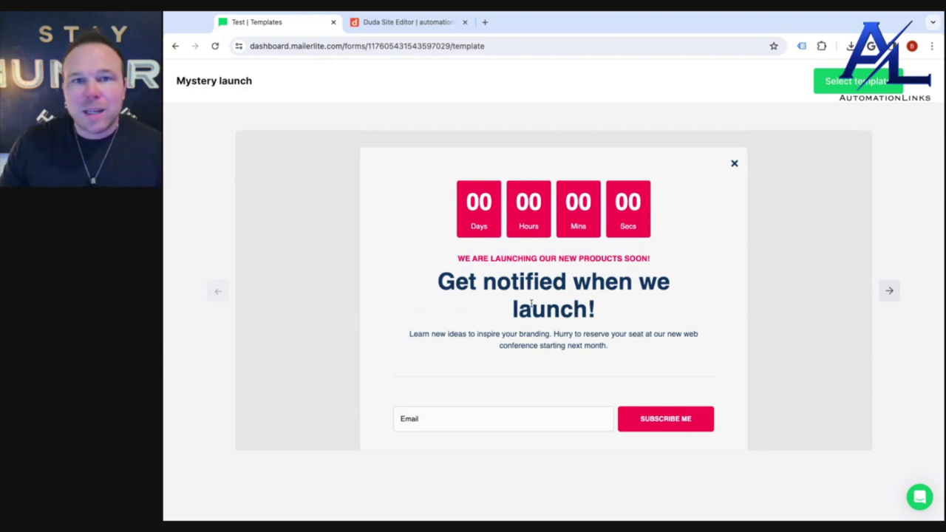
{"action": "scroll", "coordinate": [596, 220], "scroll_direction": "down", "scroll_amount": 2}
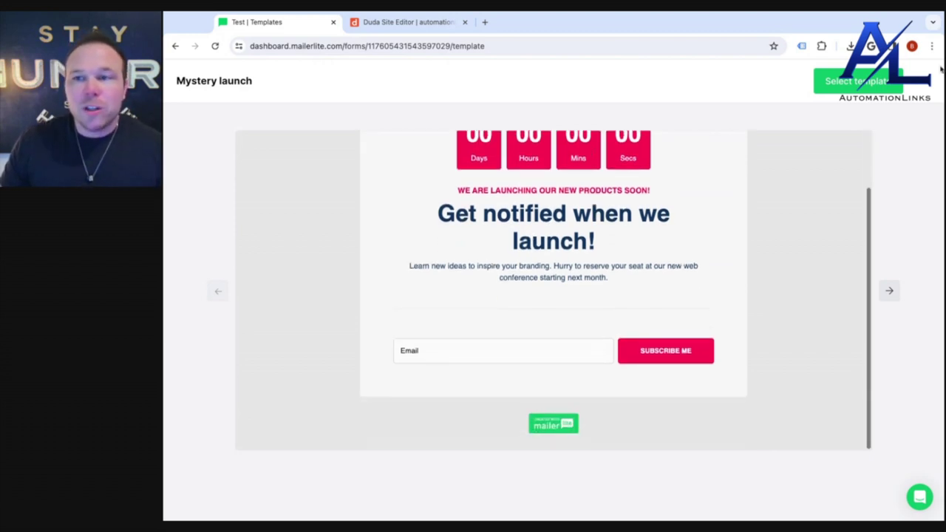
{"action": "key", "text": "Escape"}
{"action": "scroll", "coordinate": [739, 188], "scroll_direction": "down", "scroll_amount": 1}
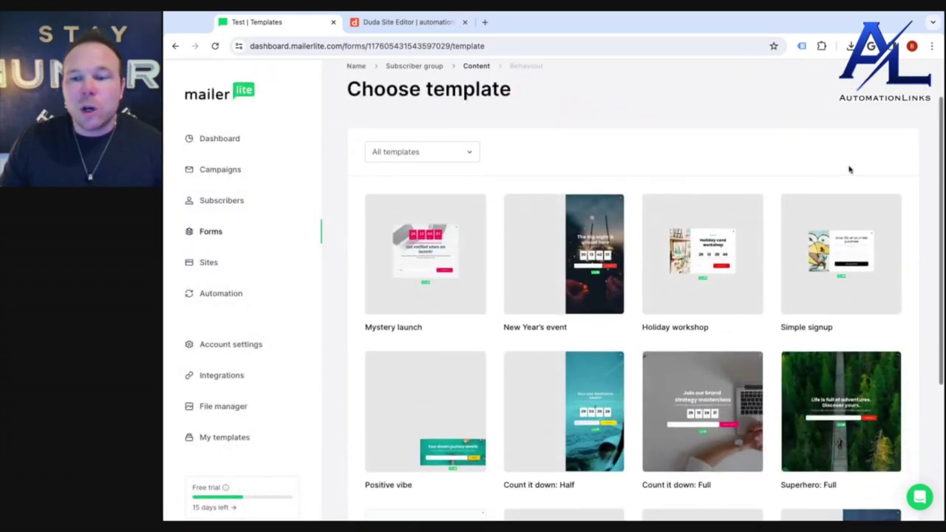
{"action": "mouse_move", "coordinate": [843, 264]}
{"action": "left_click", "coordinate": [841, 245]}
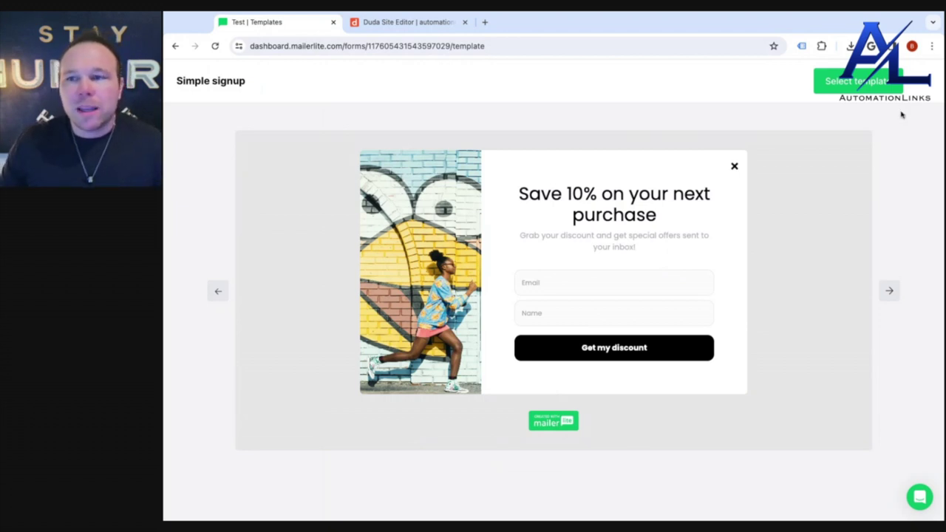
{"action": "left_click", "coordinate": [734, 165]}
{"action": "scroll", "coordinate": [435, 311], "scroll_direction": "down", "scroll_amount": 3}
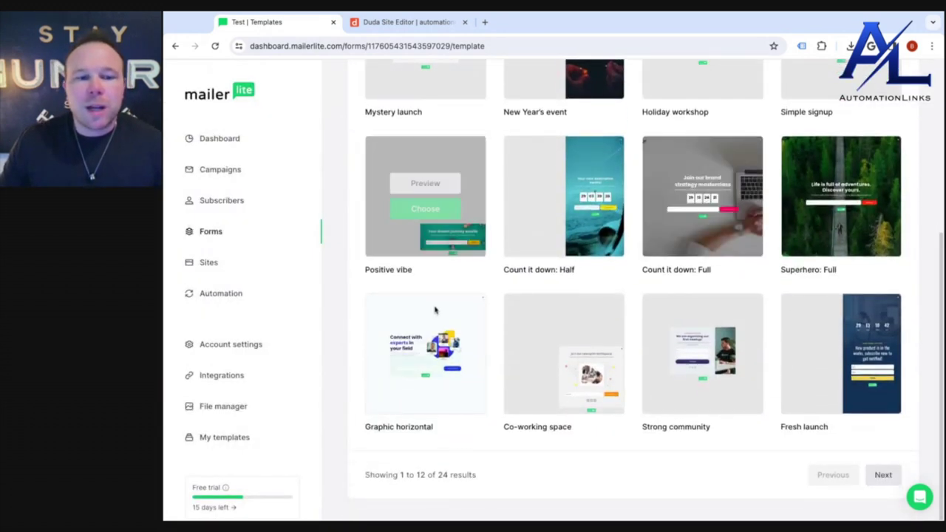
{"action": "mouse_move", "coordinate": [429, 246]}
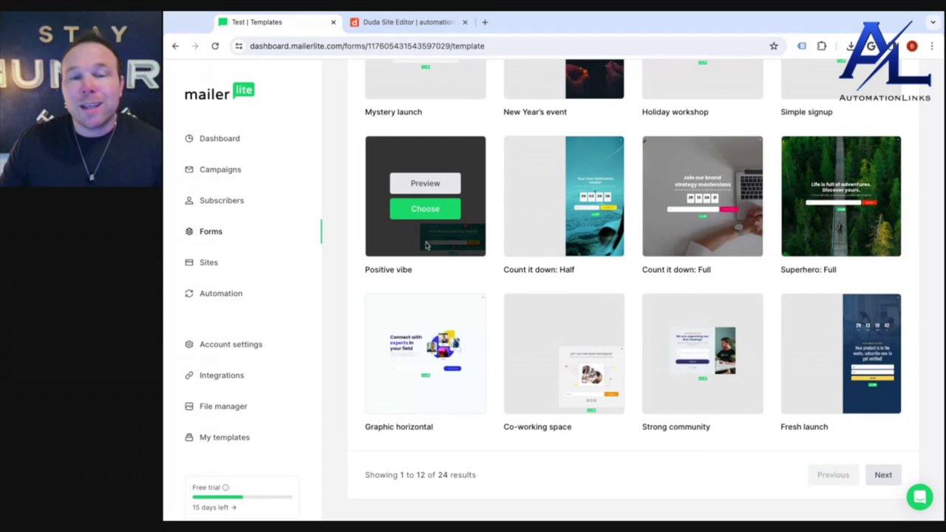
{"action": "left_click", "coordinate": [433, 187]}
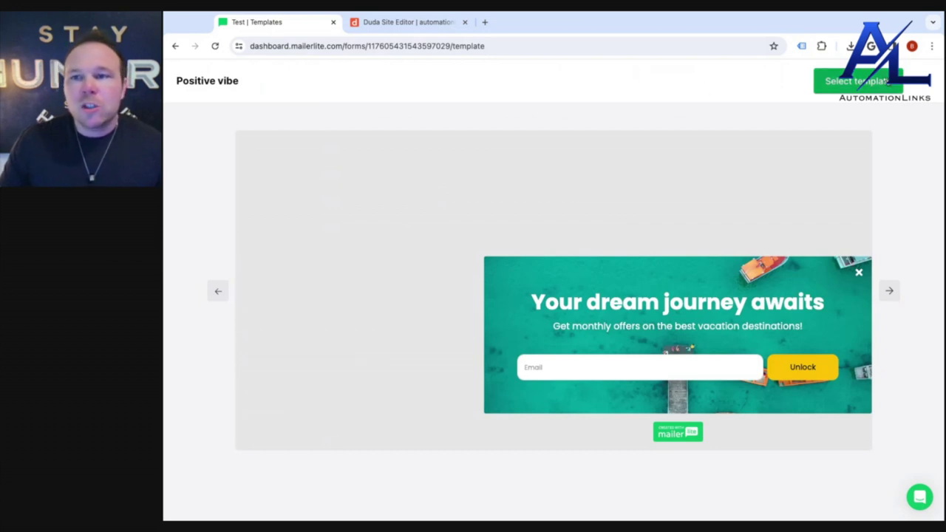
{"action": "key", "text": "Escape"}
{"action": "scroll", "coordinate": [486, 364], "scroll_direction": "up", "scroll_amount": 3}
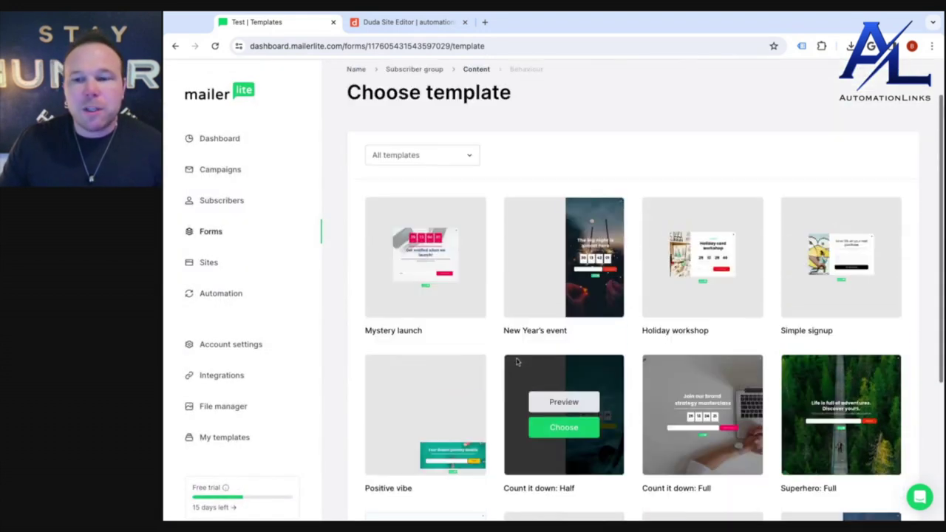
{"action": "mouse_move", "coordinate": [843, 275]}
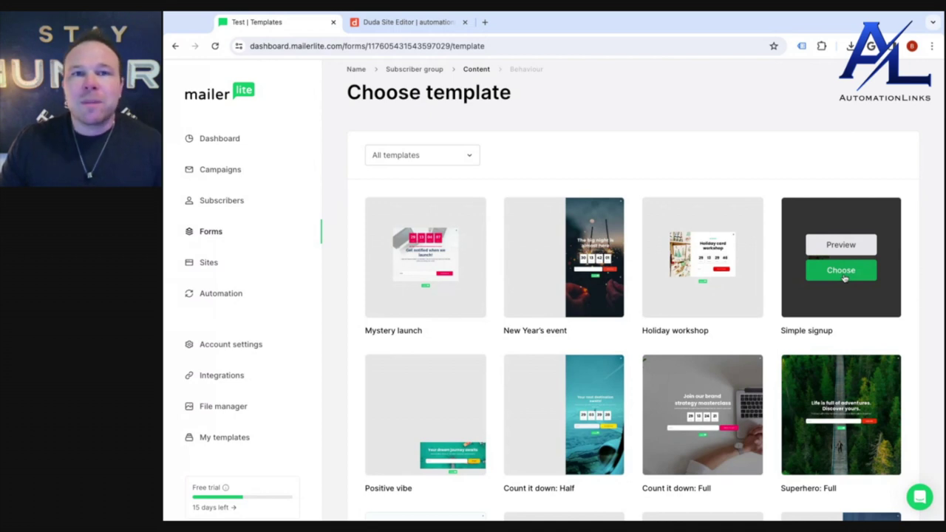
{"action": "left_click", "coordinate": [840, 270]}
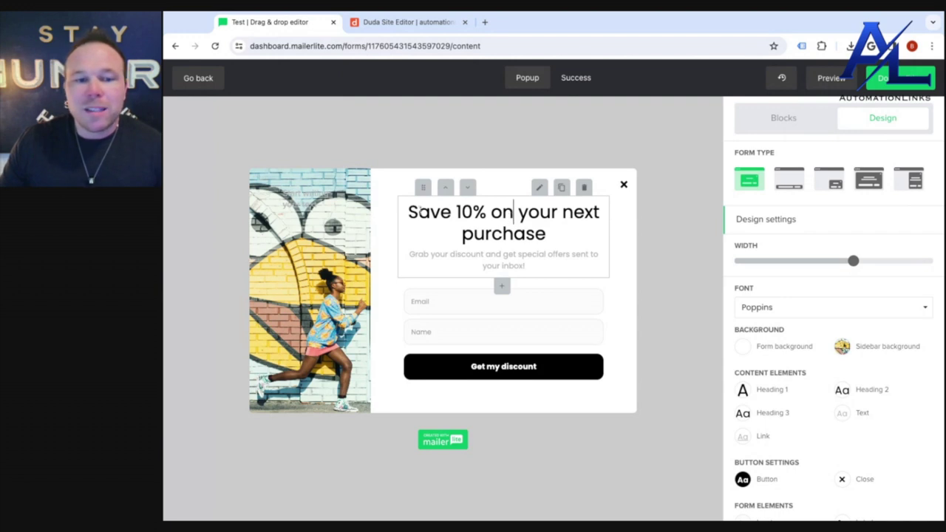
Replace the pop-up headline with 'TEST' and save, leaving the sidebar background unchanged
{"action": "left_click_drag", "start_coordinate": [418, 210], "coordinate": [546, 235]}
{"action": "type", "text": "TEST"}
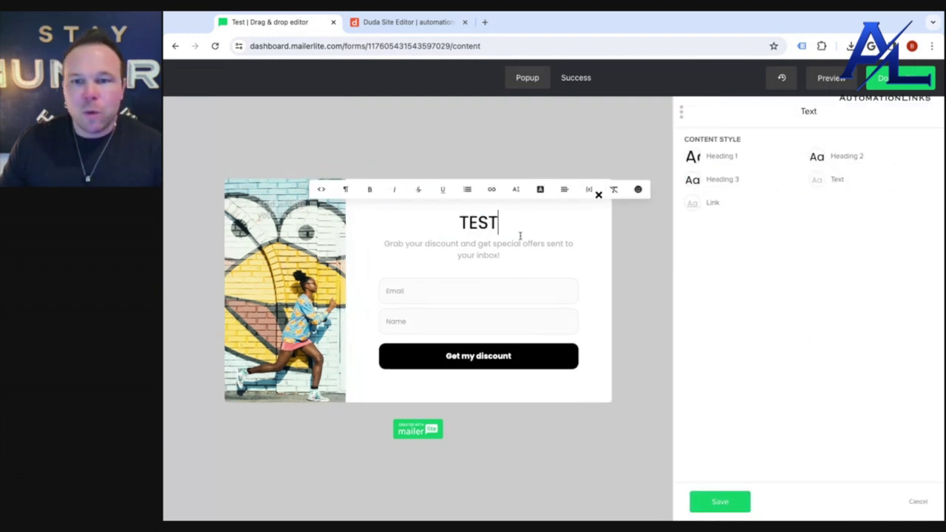
{"action": "left_click", "coordinate": [692, 156]}
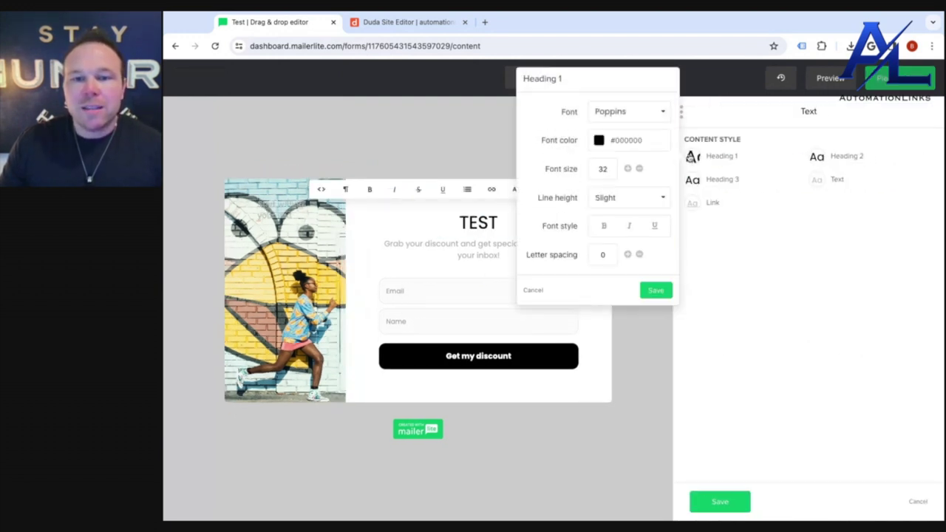
{"action": "left_click", "coordinate": [752, 147]}
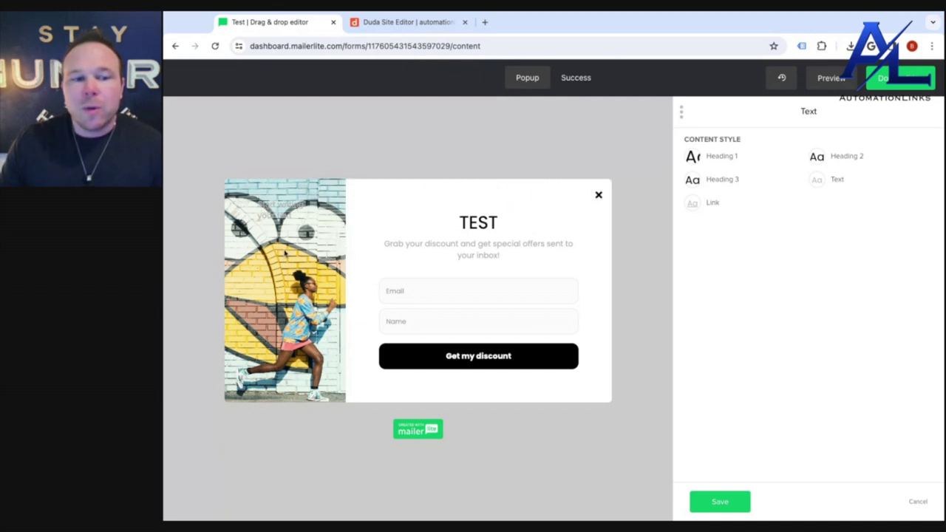
{"action": "left_click", "coordinate": [721, 507]}
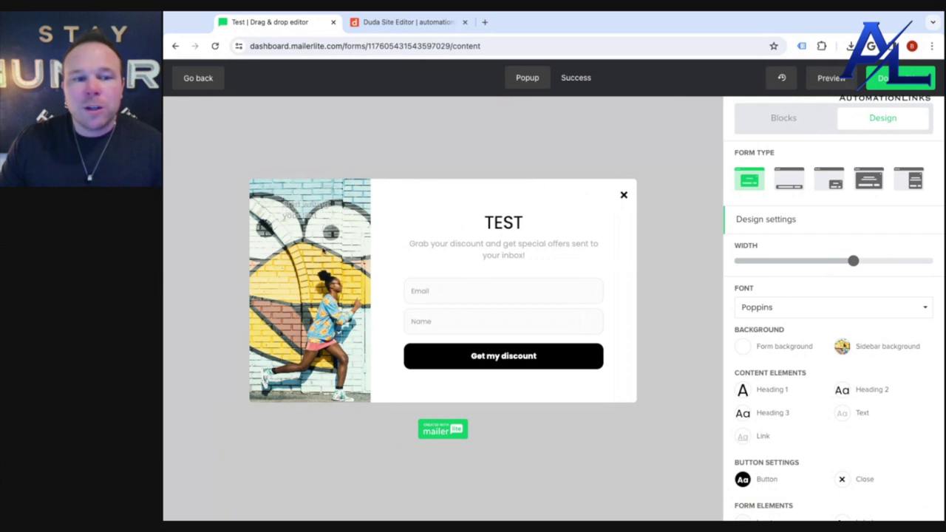
{"action": "left_click", "coordinate": [843, 349]}
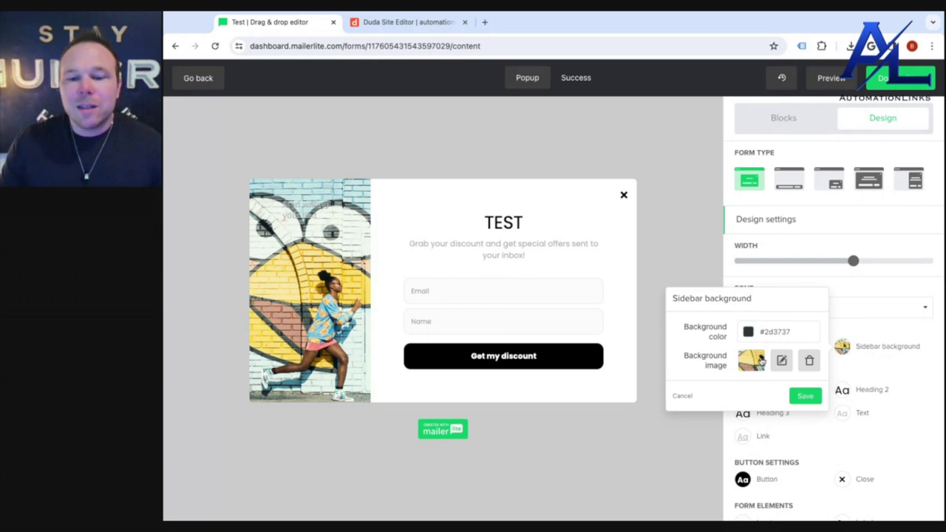
{"action": "left_click", "coordinate": [682, 396]}
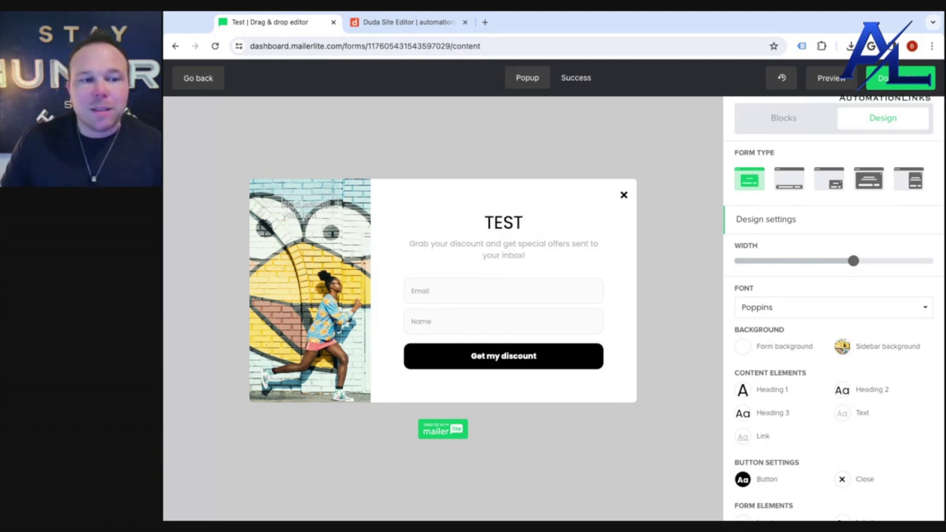
Move Name above Email and add a Last name field between them
{"action": "left_click", "coordinate": [525, 309]}
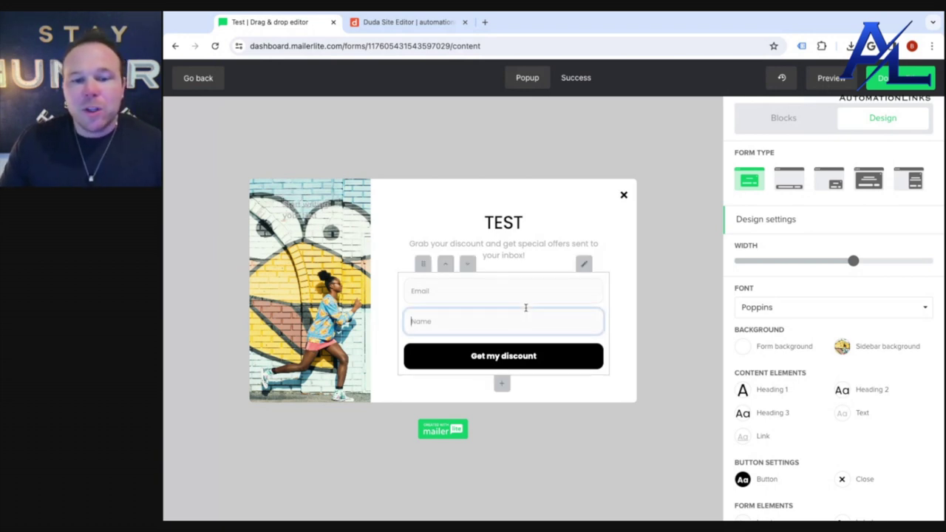
{"action": "left_click", "coordinate": [584, 263]}
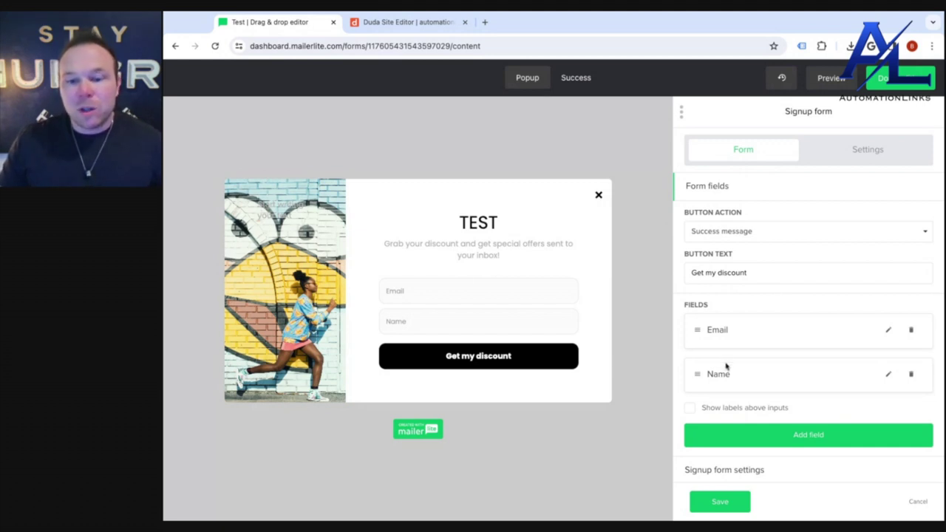
{"action": "left_click_drag", "start_coordinate": [697, 374], "coordinate": [702, 333]}
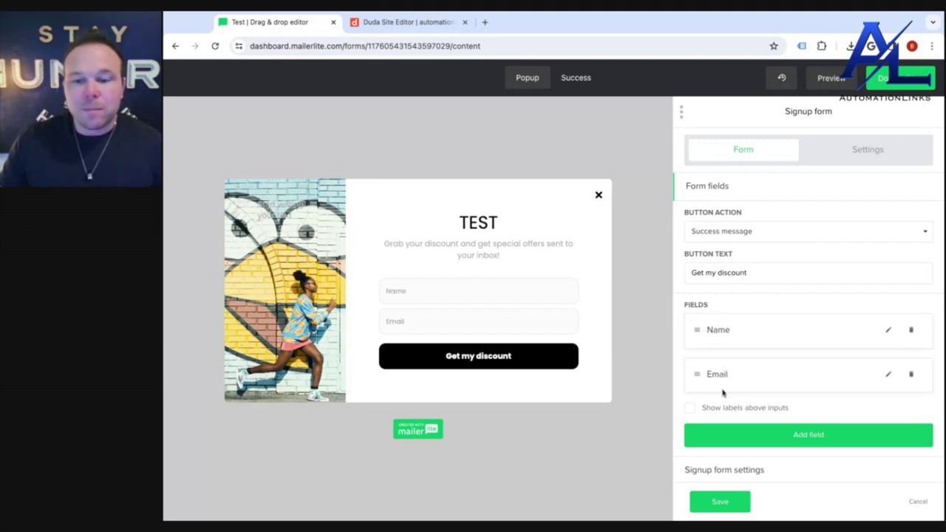
{"action": "left_click", "coordinate": [779, 436]}
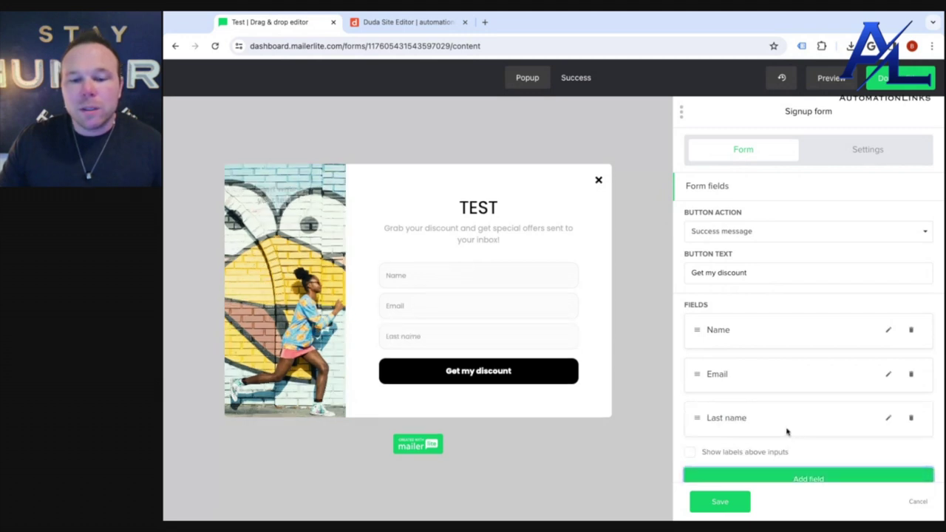
{"action": "scroll", "coordinate": [741, 382], "scroll_direction": "down", "scroll_amount": 1}
{"action": "left_click_drag", "start_coordinate": [699, 361], "coordinate": [709, 375]}
Relabel the Name field to 'First Name' and save the field changes
{"action": "left_click", "coordinate": [889, 318]}
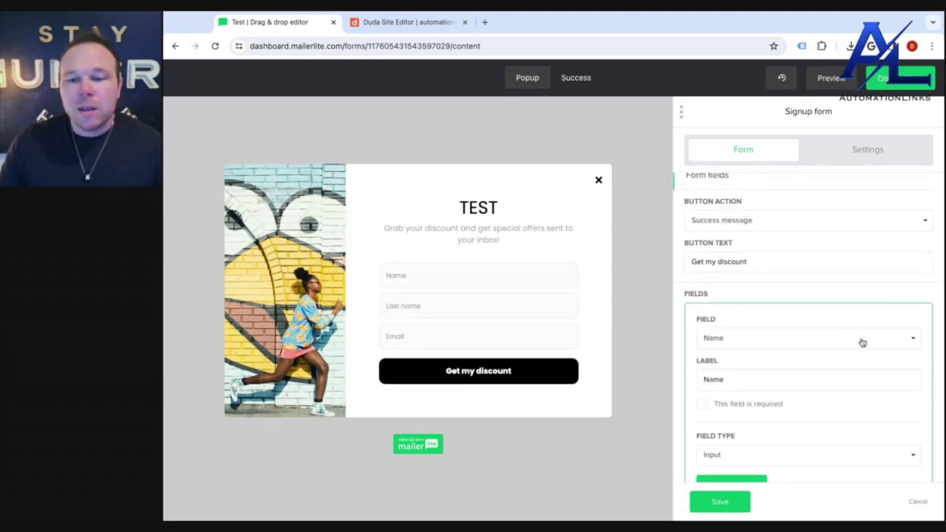
{"action": "left_click", "coordinate": [707, 340]}
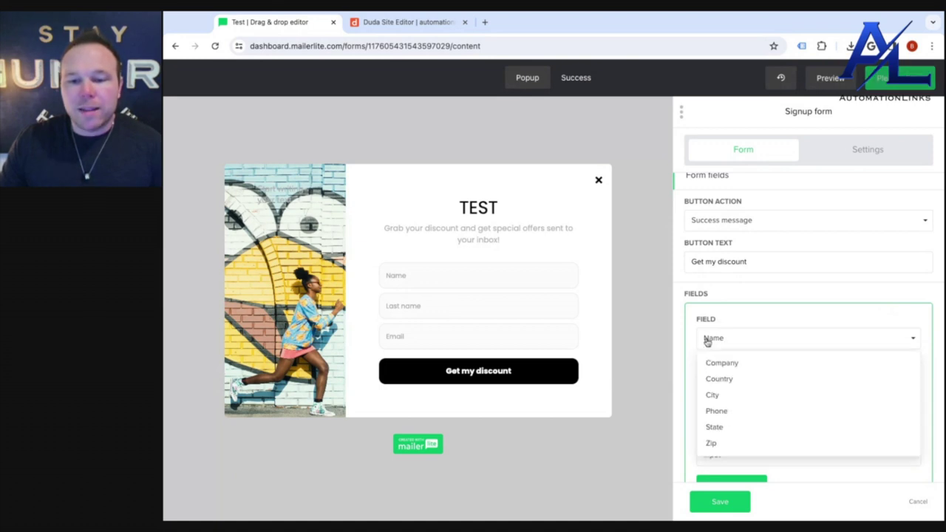
{"action": "left_click", "coordinate": [707, 340]}
{"action": "left_click", "coordinate": [703, 379]}
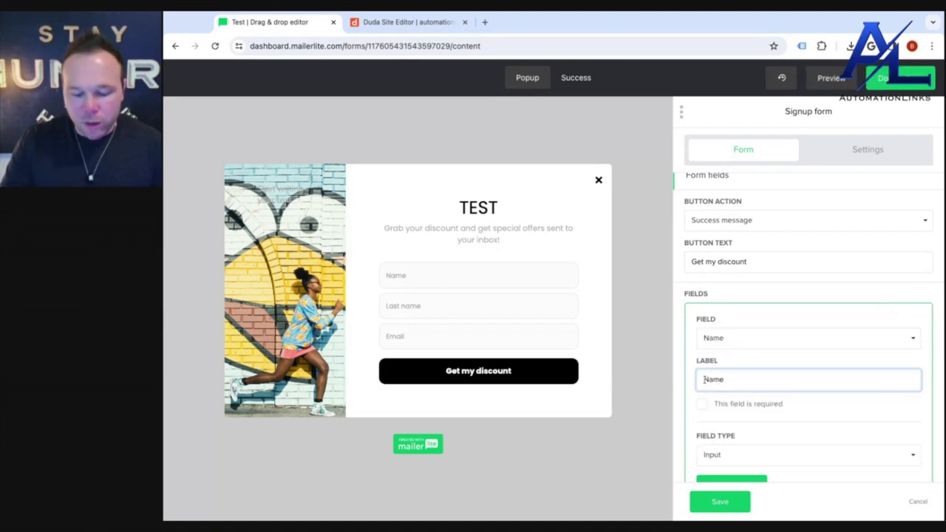
{"action": "type", "text": "First"}
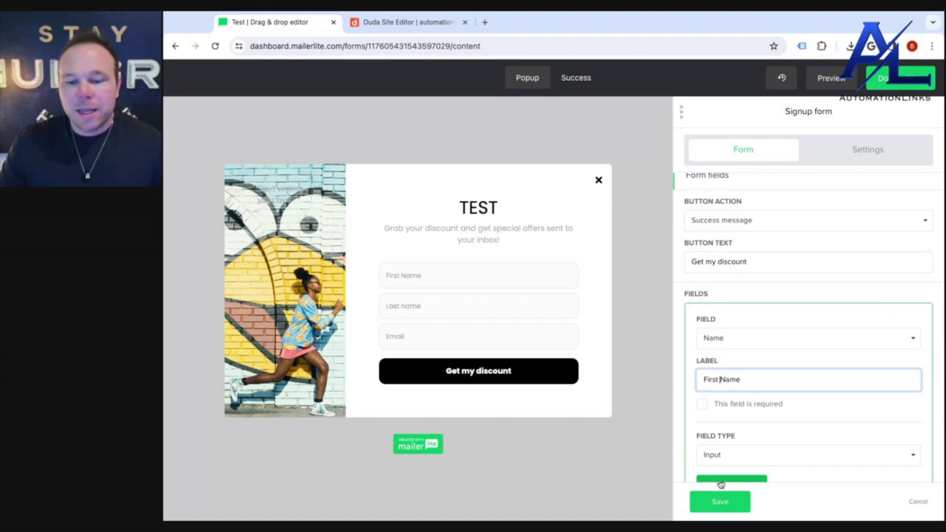
{"action": "left_click", "coordinate": [720, 502]}
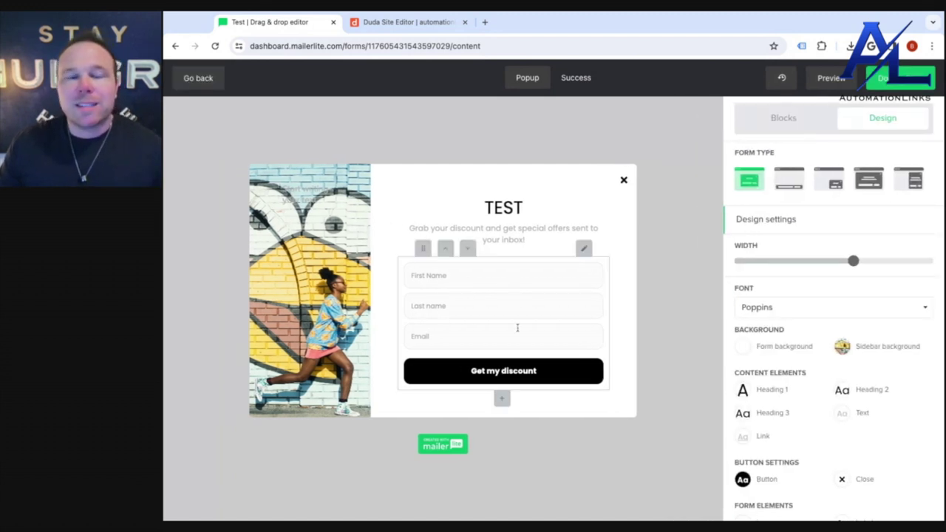
Add a Company field to the signup form and save
{"action": "left_click", "coordinate": [584, 248]}
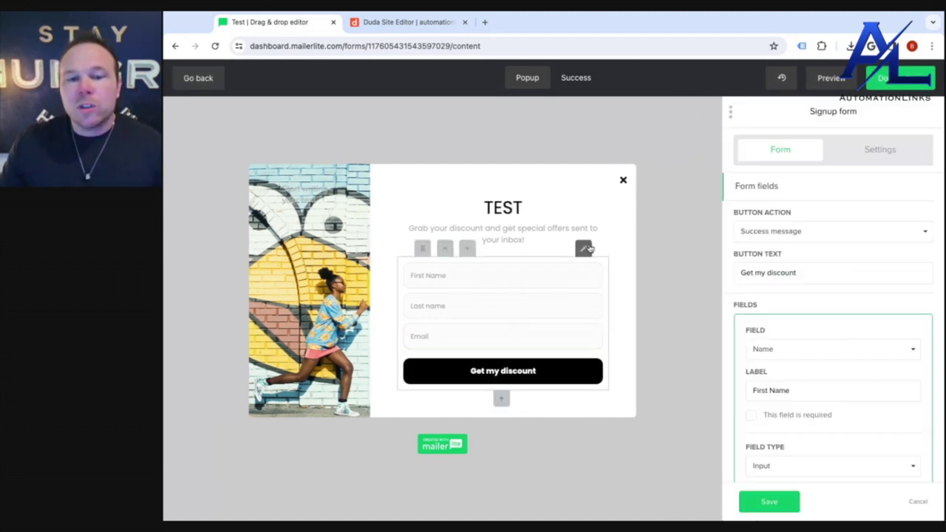
{"action": "scroll", "coordinate": [746, 316], "scroll_direction": "down", "scroll_amount": 3}
{"action": "left_click", "coordinate": [804, 418]}
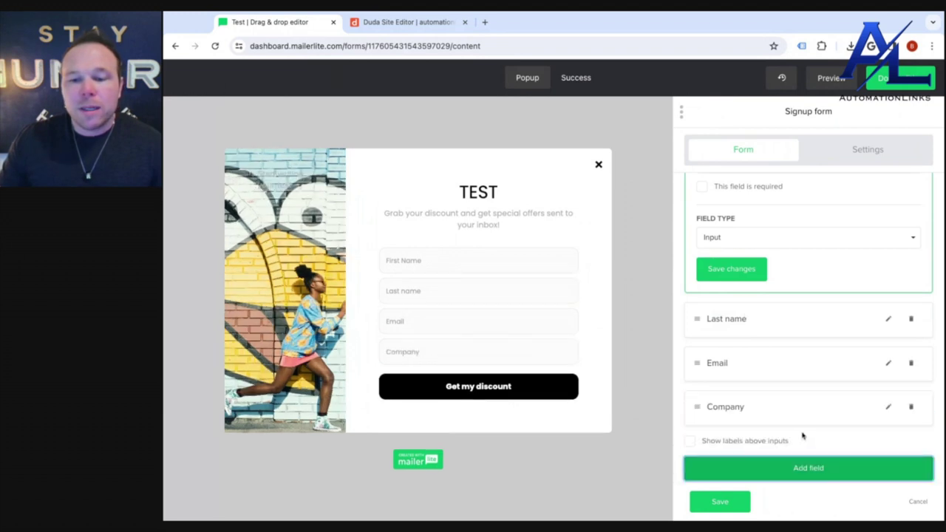
{"action": "left_click", "coordinate": [886, 410]}
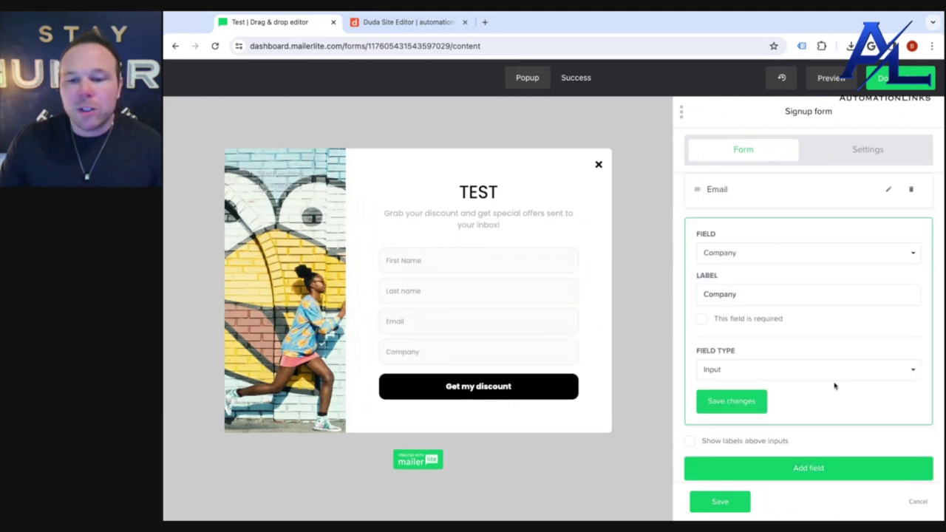
{"action": "left_click", "coordinate": [786, 257]}
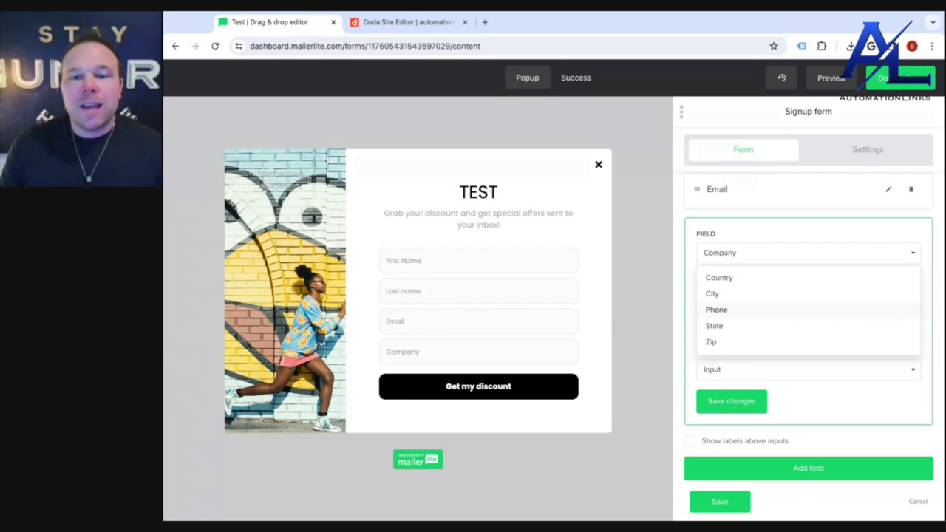
{"action": "left_click", "coordinate": [756, 226]}
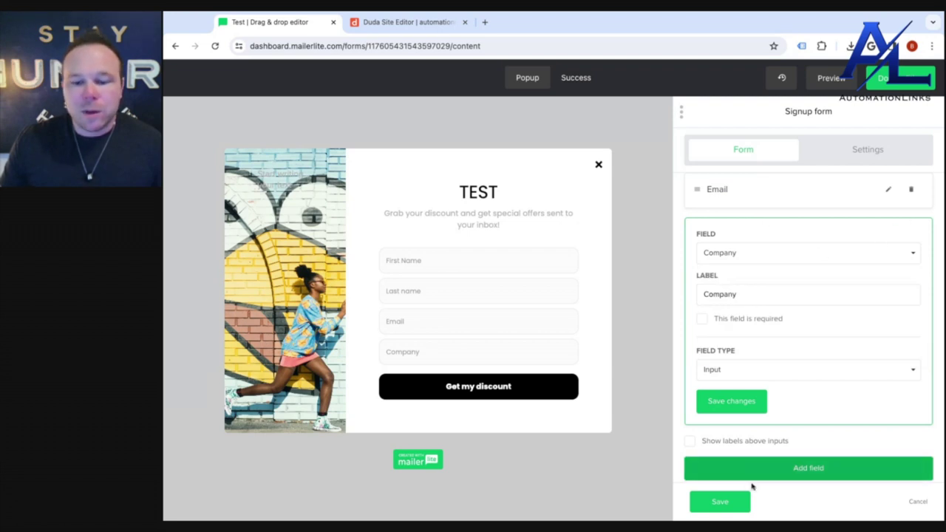
{"action": "left_click", "coordinate": [720, 501]}
Remove the Company field from the signup form
{"action": "left_click", "coordinate": [584, 233]}
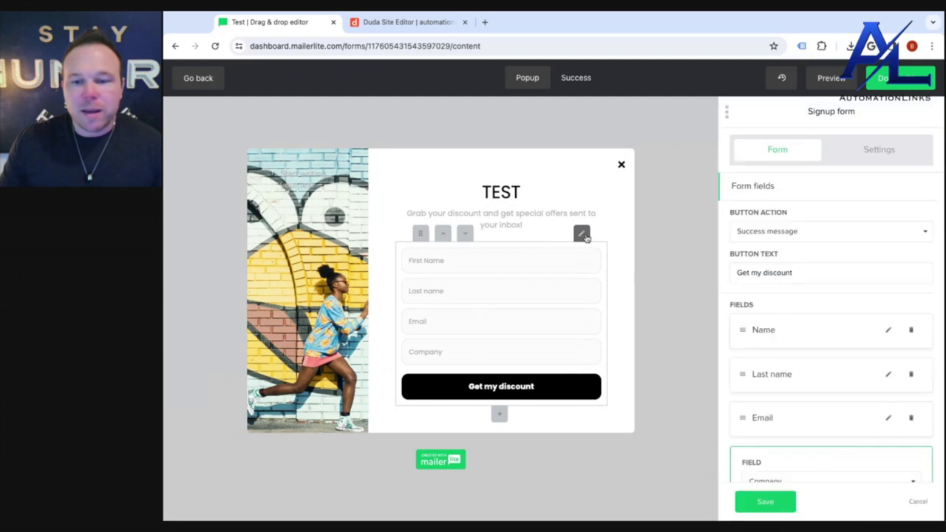
{"action": "scroll", "coordinate": [791, 287], "scroll_direction": "down", "scroll_amount": 2}
{"action": "scroll", "coordinate": [900, 342], "scroll_direction": "down", "scroll_amount": 1}
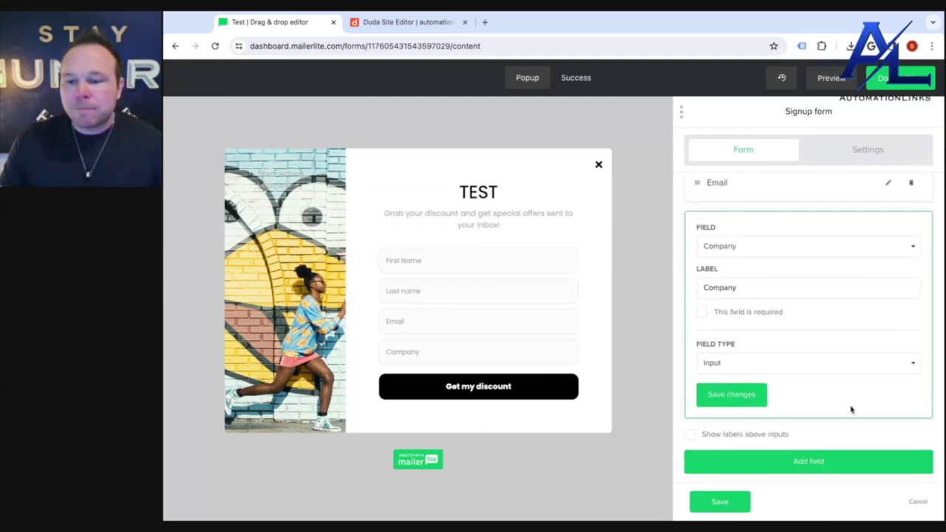
{"action": "left_click", "coordinate": [745, 393]}
{"action": "left_click", "coordinate": [911, 364]}
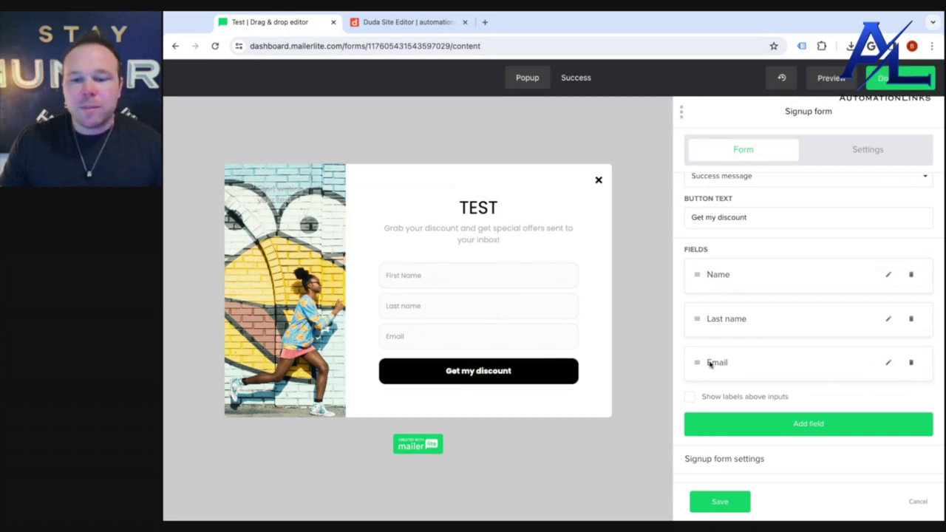
{"action": "scroll", "coordinate": [736, 448], "scroll_direction": "up", "scroll_amount": 1}
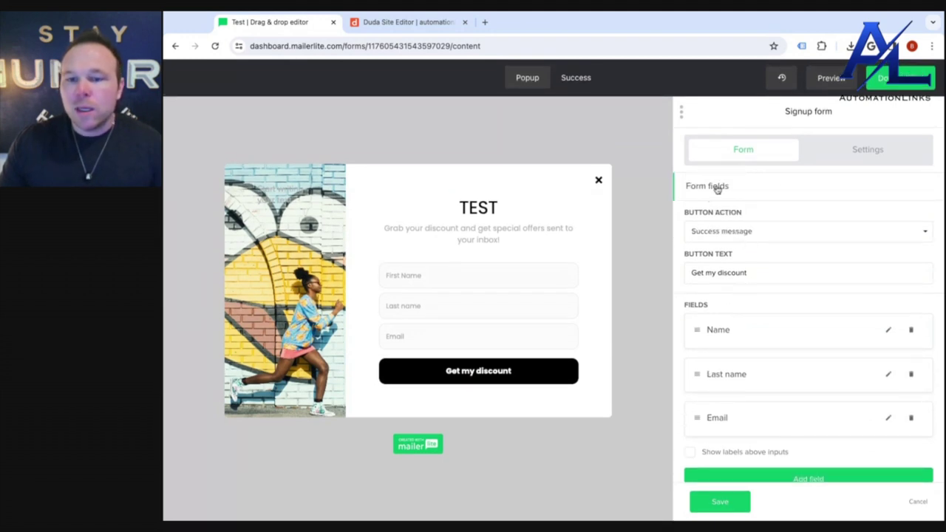
{"action": "left_click", "coordinate": [715, 273]}
{"action": "triple_click", "coordinate": [785, 273]}
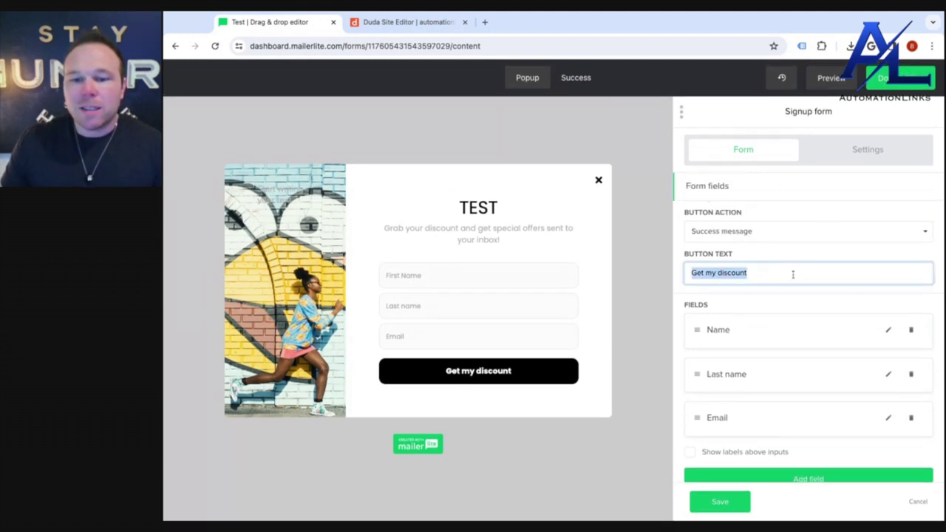
Change the button text to 'Sign Up' and give it a blue background
{"action": "type", "text": "Sign Up"}
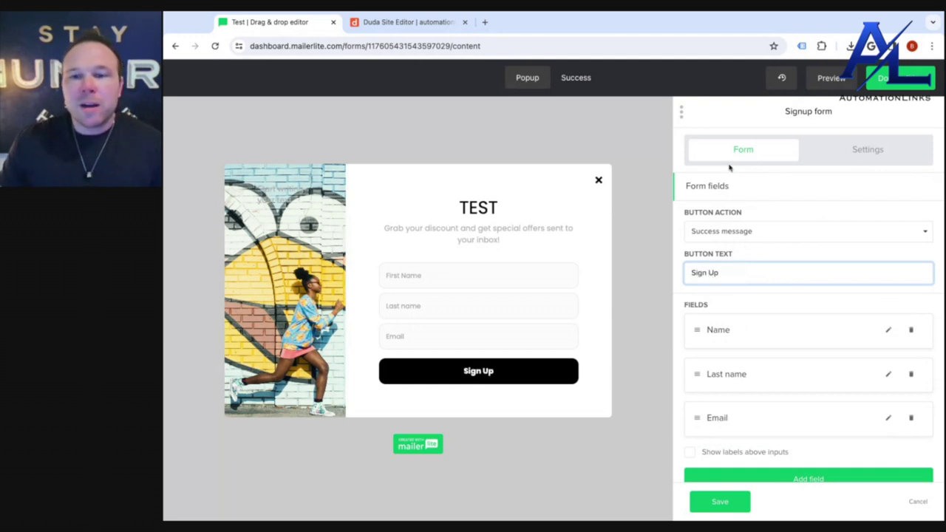
{"action": "left_click", "coordinate": [840, 152]}
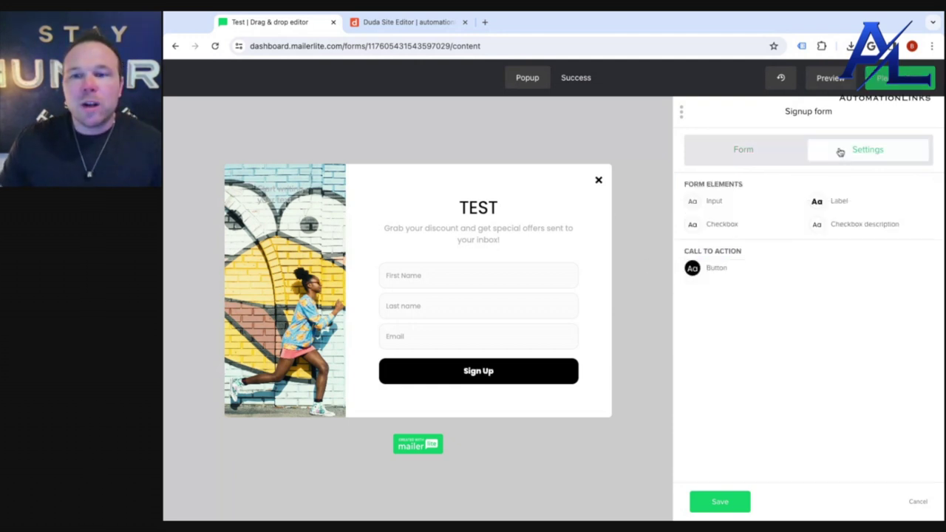
{"action": "left_click", "coordinate": [692, 269]}
{"action": "left_click", "coordinate": [536, 211]}
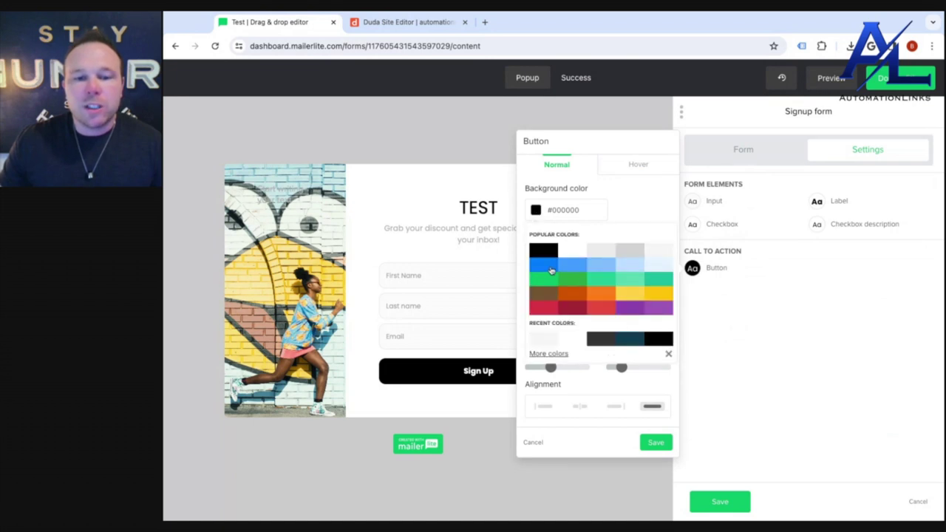
{"action": "left_click", "coordinate": [550, 268]}
{"action": "left_click", "coordinate": [650, 443]}
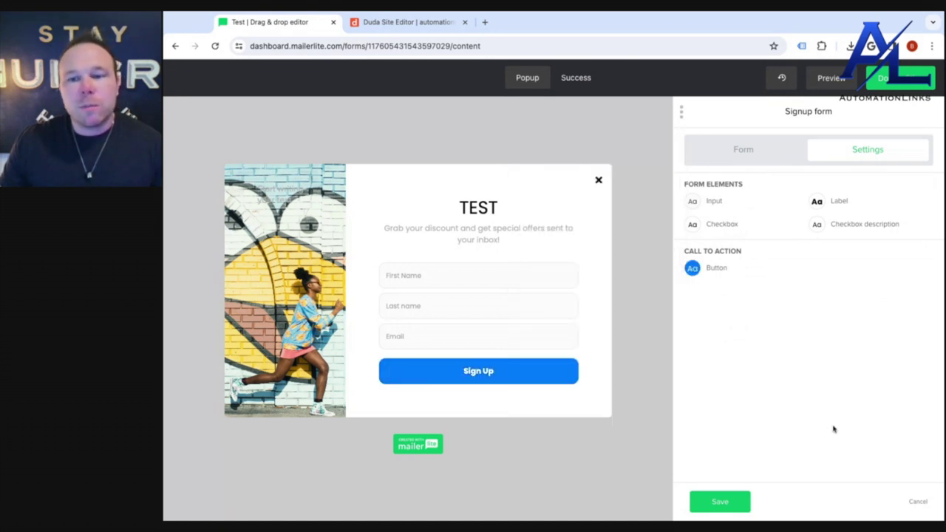
Review the input box, field label and checkbox description style options without changes
{"action": "left_click", "coordinate": [692, 201]}
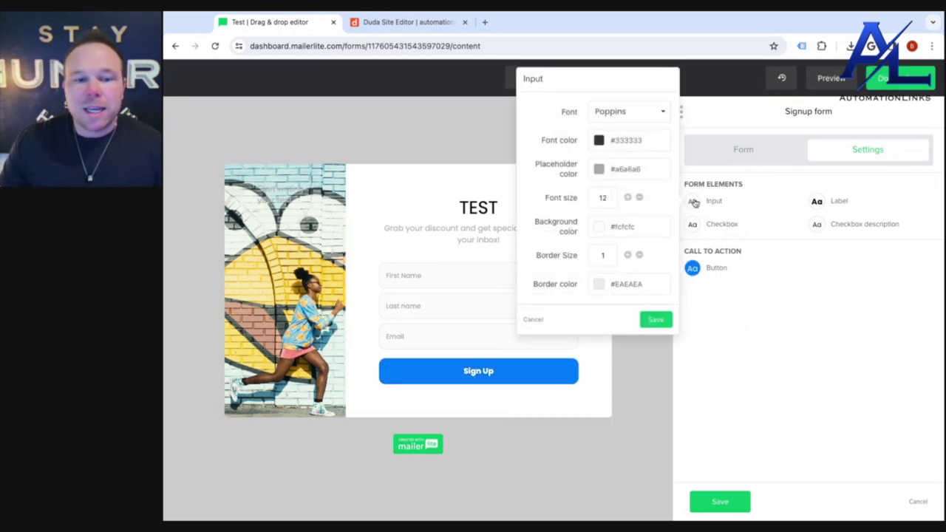
{"action": "left_click", "coordinate": [817, 201]}
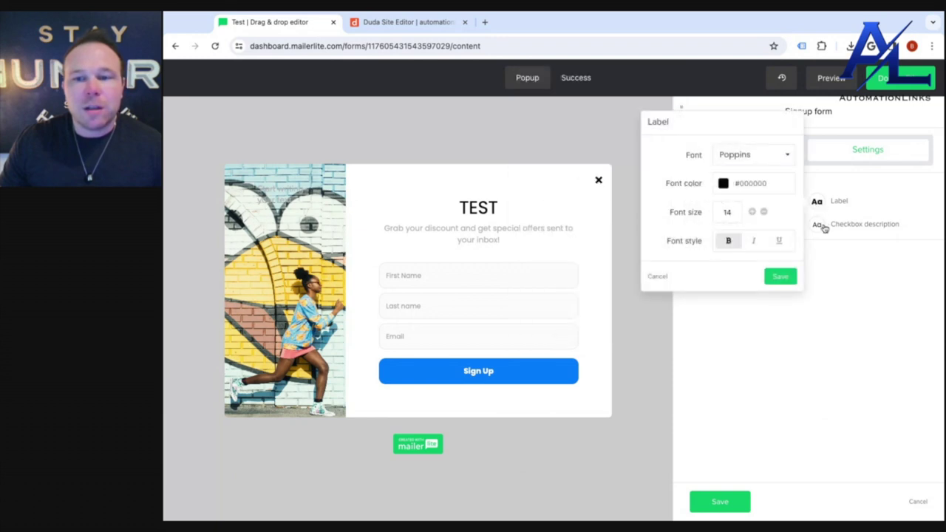
{"action": "left_click", "coordinate": [822, 226]}
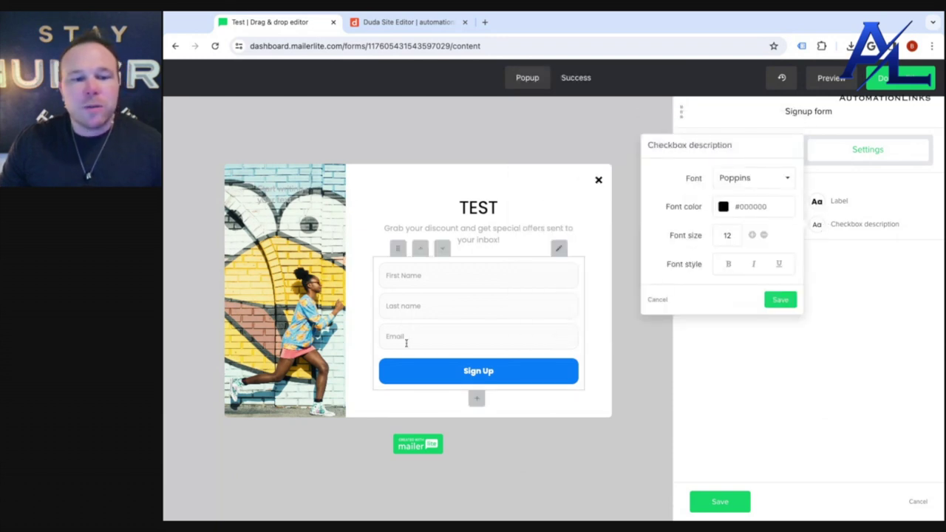
{"action": "left_click", "coordinate": [753, 378]}
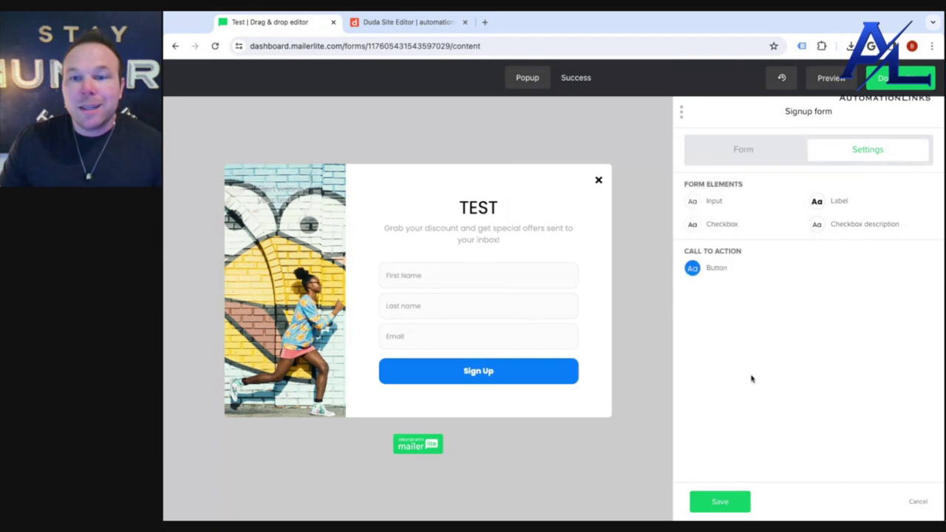
{"action": "left_click", "coordinate": [737, 150]}
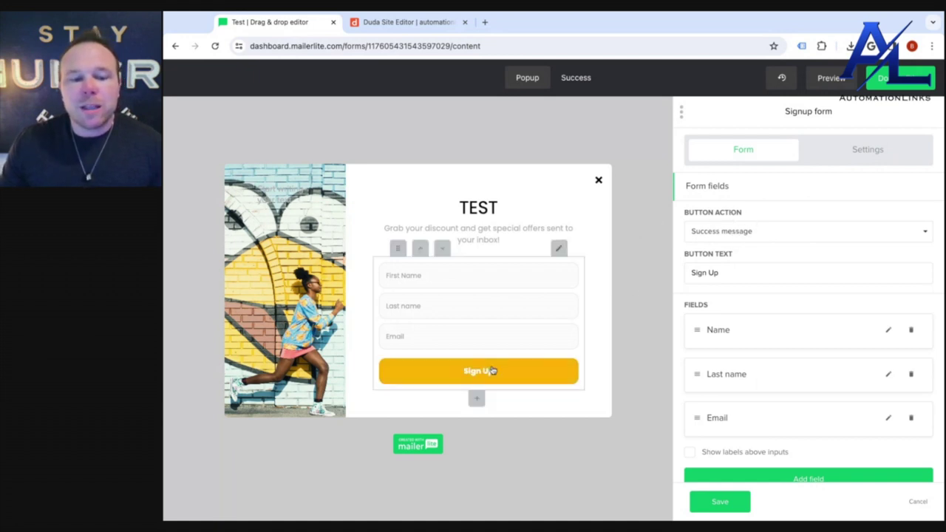
Keep the button action on 'Success message' and collapse the Form fields section
{"action": "left_click", "coordinate": [816, 238]}
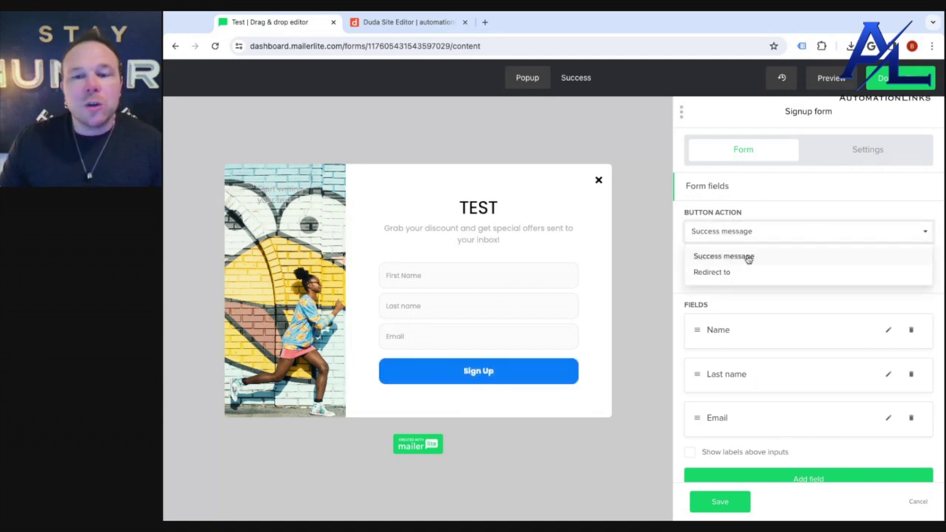
{"action": "left_click", "coordinate": [751, 205]}
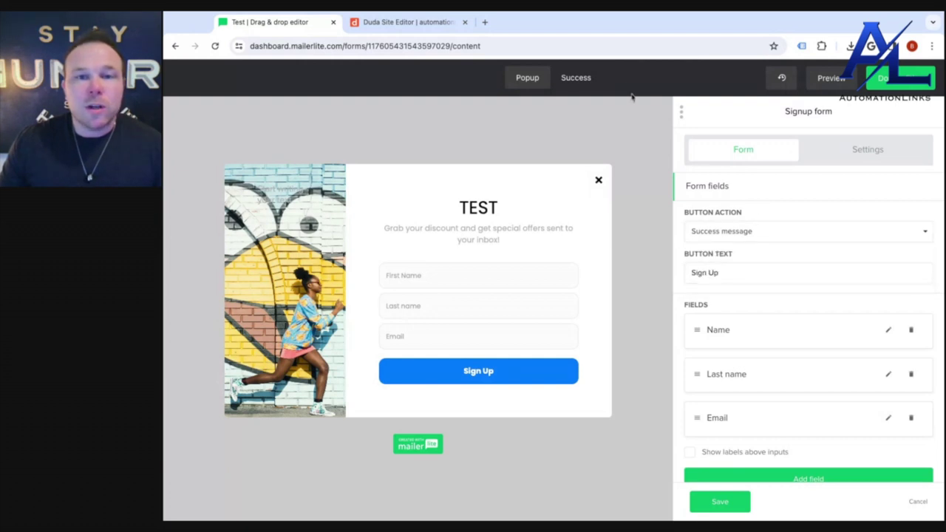
{"action": "left_click", "coordinate": [772, 230]}
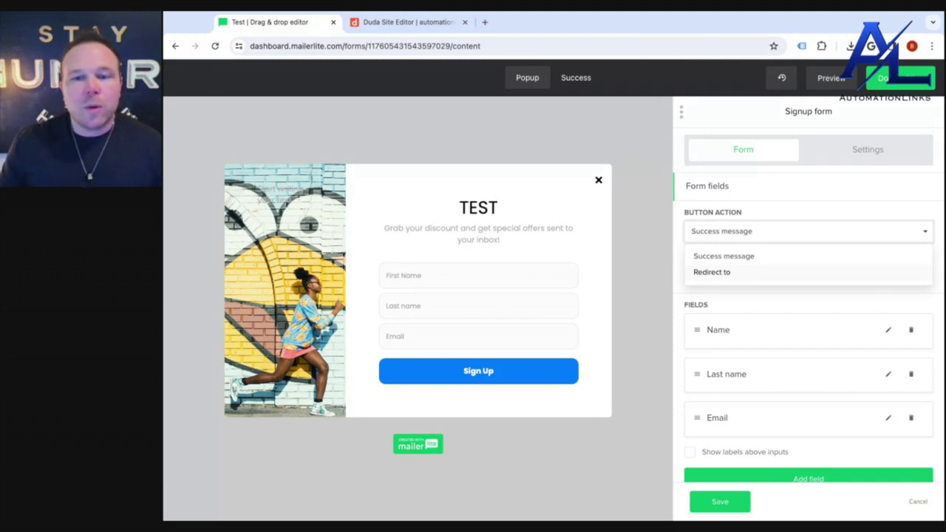
{"action": "left_click", "coordinate": [776, 197]}
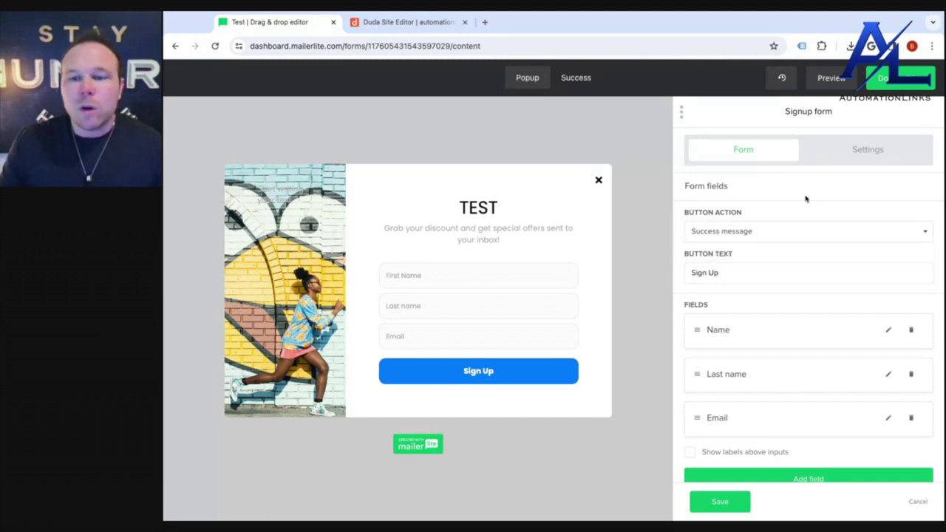
Check the success popup, preview the TEST form and copy its preview URL
{"action": "left_click", "coordinate": [577, 81]}
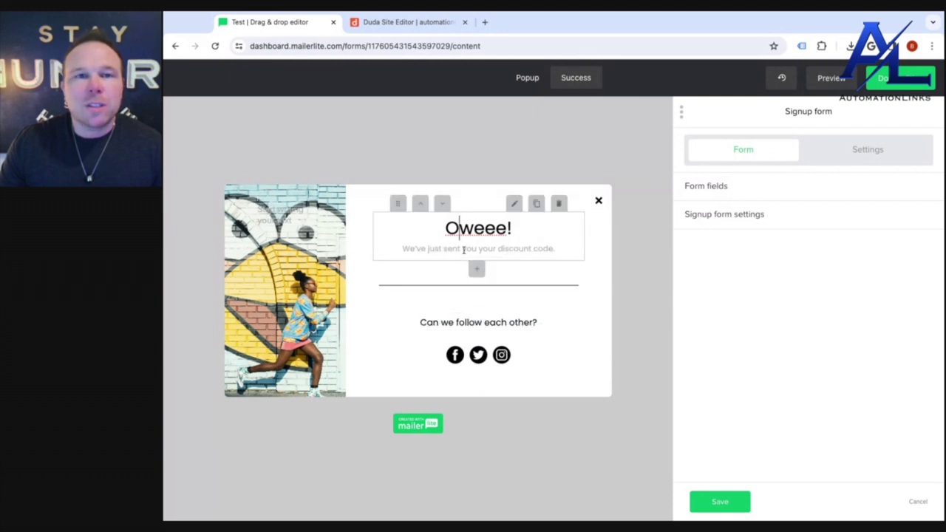
{"action": "left_click", "coordinate": [526, 80]}
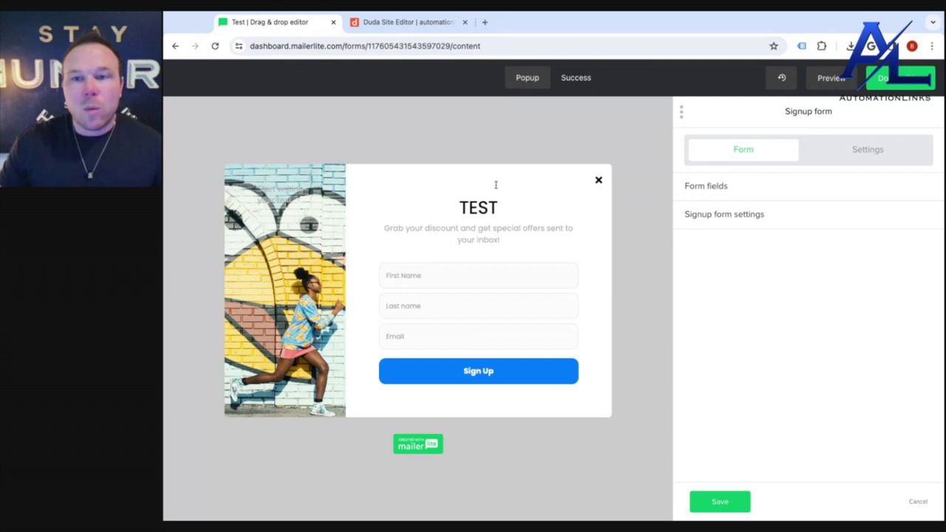
{"action": "left_click", "coordinate": [840, 80]}
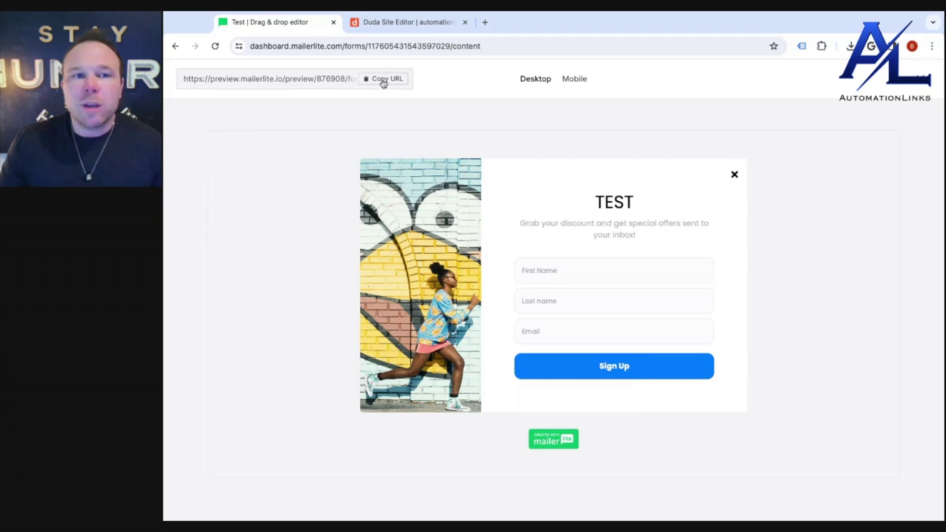
{"action": "left_click", "coordinate": [383, 80]}
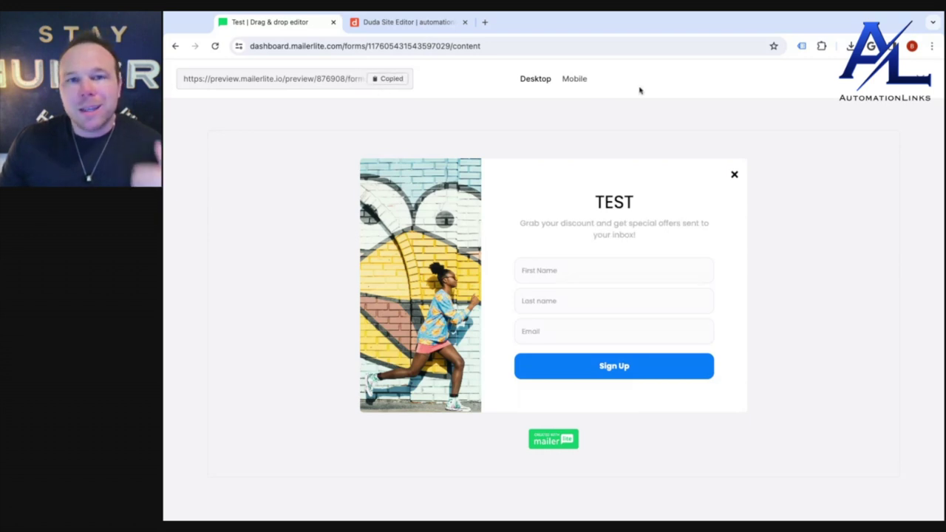
{"action": "left_click", "coordinate": [920, 76]}
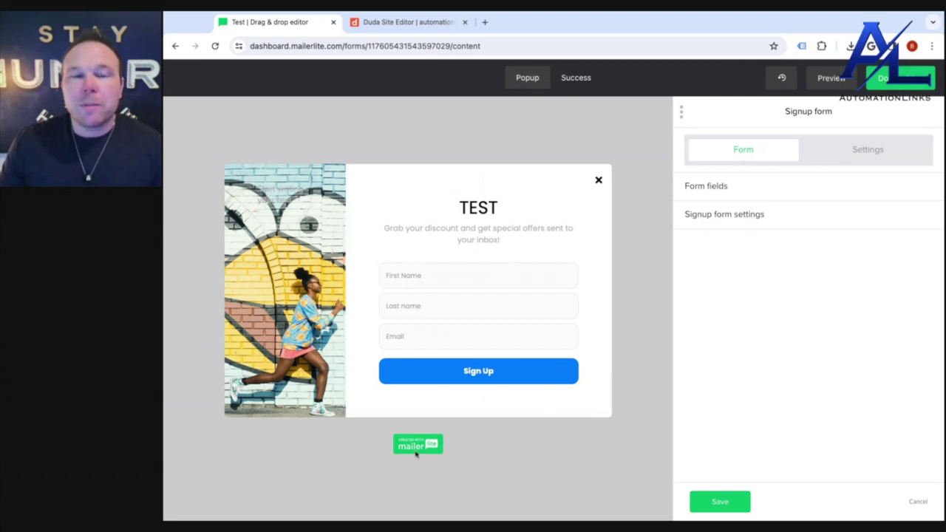
{"action": "left_click", "coordinate": [911, 85]}
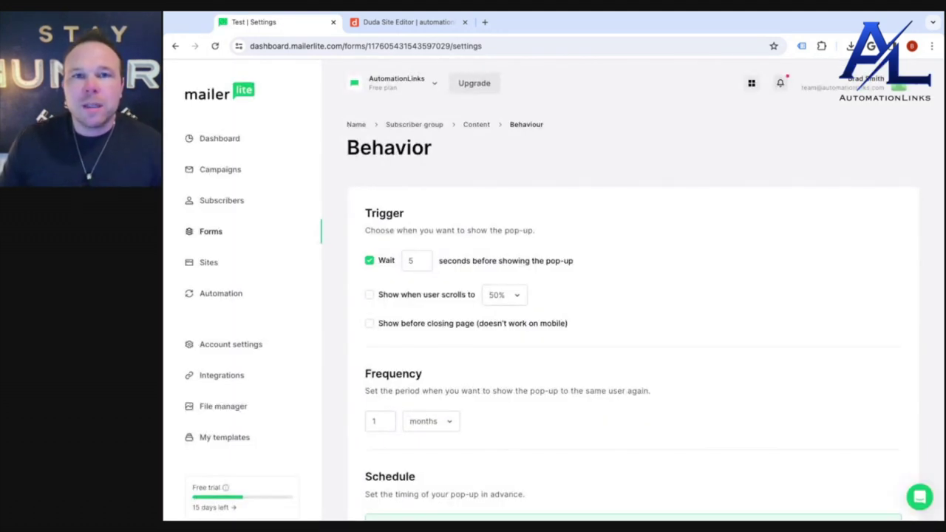
Set the pop-up to show before the page closes, with delay and scroll triggers off
{"action": "scroll", "coordinate": [423, 267], "scroll_direction": "down", "scroll_amount": 1}
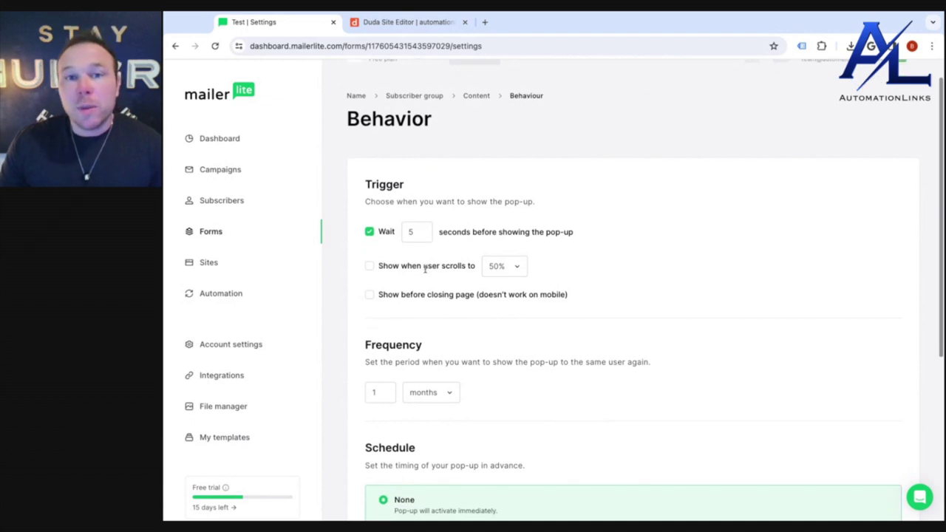
{"action": "double_click", "coordinate": [418, 234]}
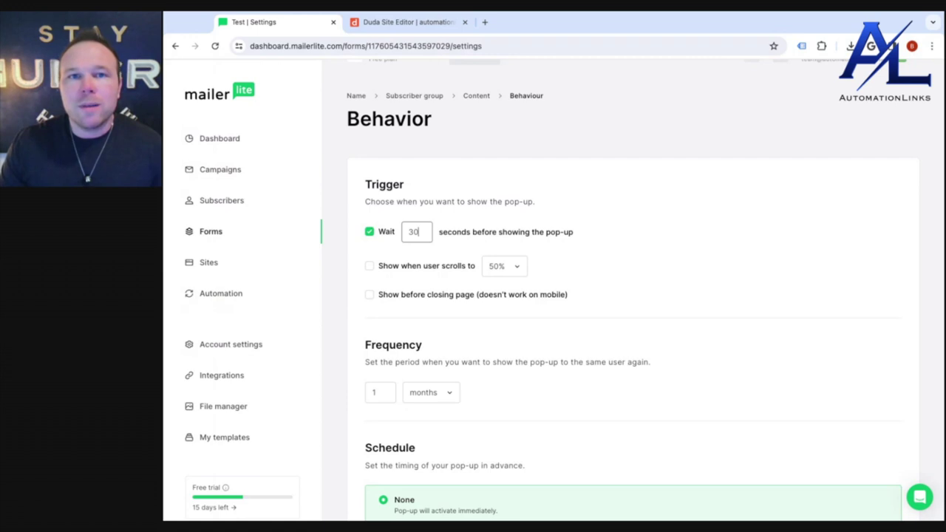
{"action": "left_click", "coordinate": [369, 232]}
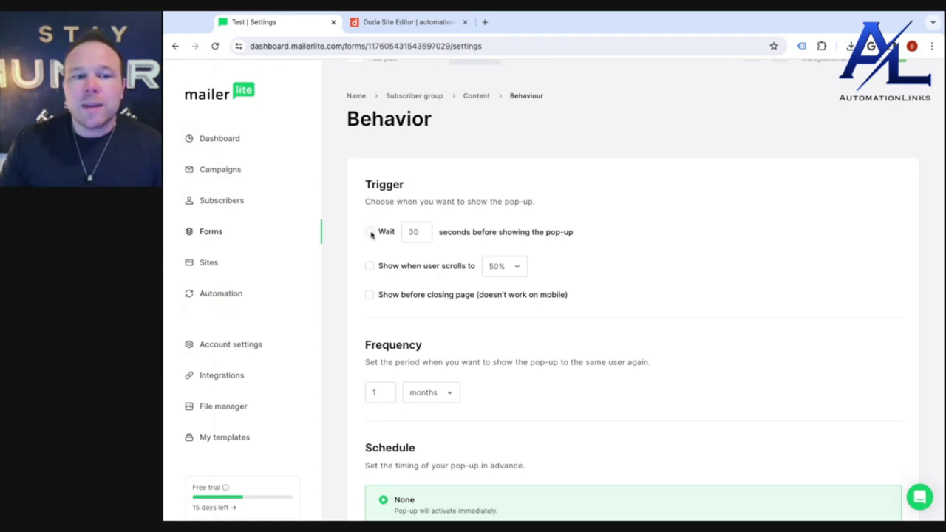
{"action": "left_click", "coordinate": [369, 266]}
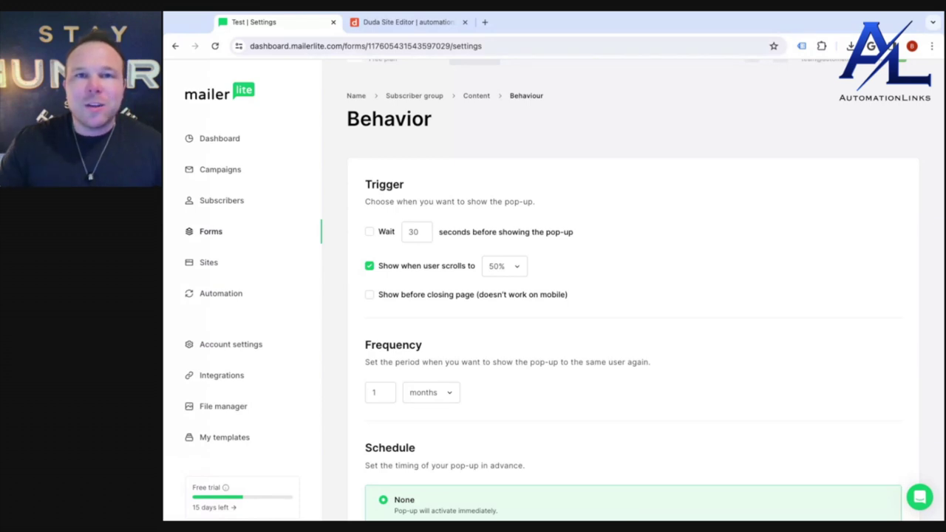
{"action": "left_click", "coordinate": [501, 265]}
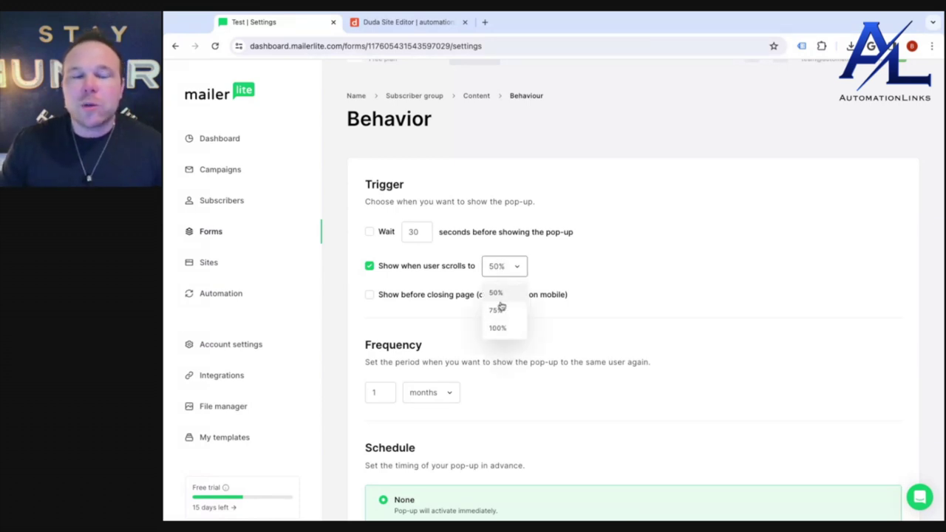
{"action": "left_click", "coordinate": [591, 294]}
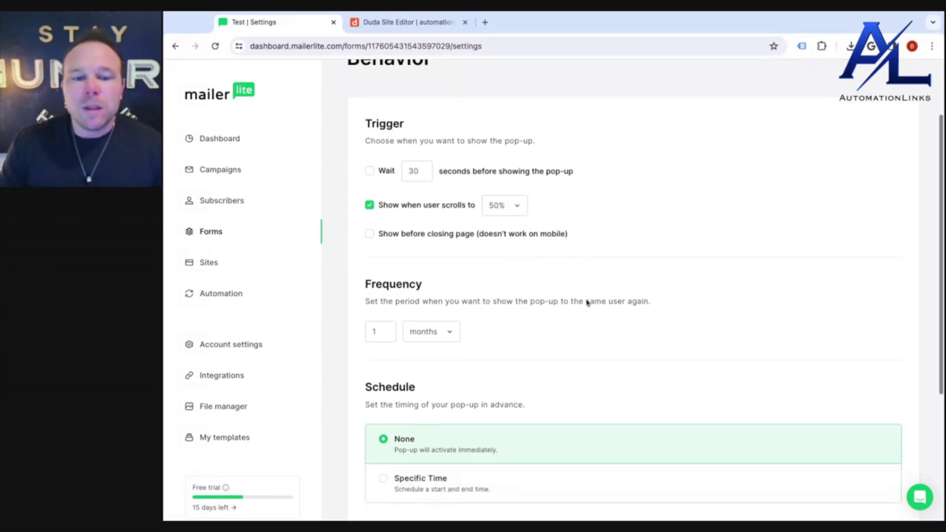
{"action": "left_click", "coordinate": [370, 233]}
{"action": "left_click", "coordinate": [370, 205]}
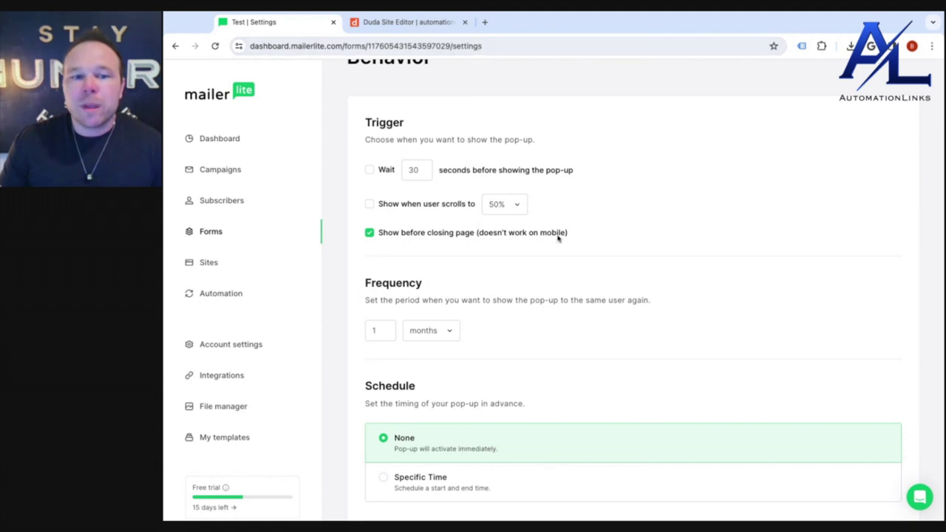
Keep the 1-month repeat frequency and set visibility to 'Hide on specific pages'
{"action": "scroll", "coordinate": [560, 236], "scroll_direction": "down", "scroll_amount": 1}
{"action": "left_click_drag", "start_coordinate": [364, 266], "coordinate": [603, 268]}
{"action": "scroll", "coordinate": [620, 296], "scroll_direction": "down", "scroll_amount": 1}
{"action": "scroll", "coordinate": [621, 296], "scroll_direction": "down", "scroll_amount": 1}
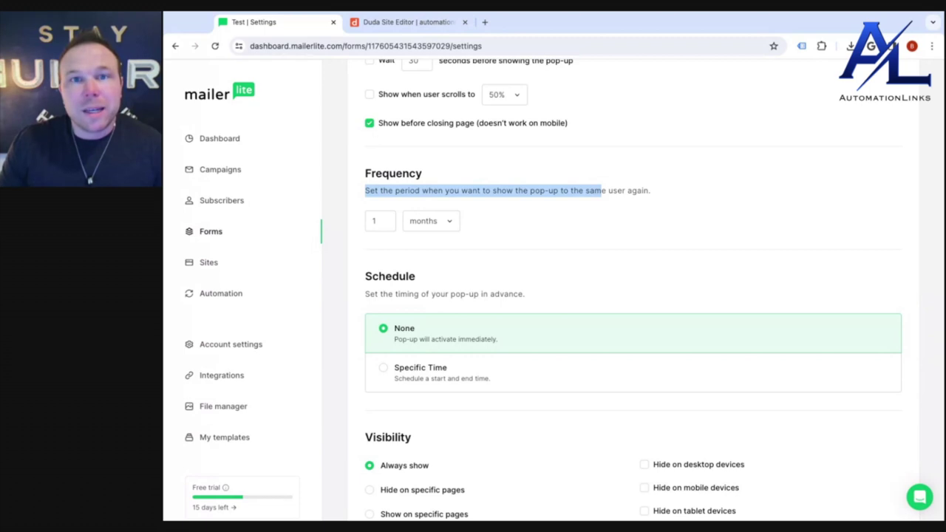
{"action": "left_click", "coordinate": [437, 225]}
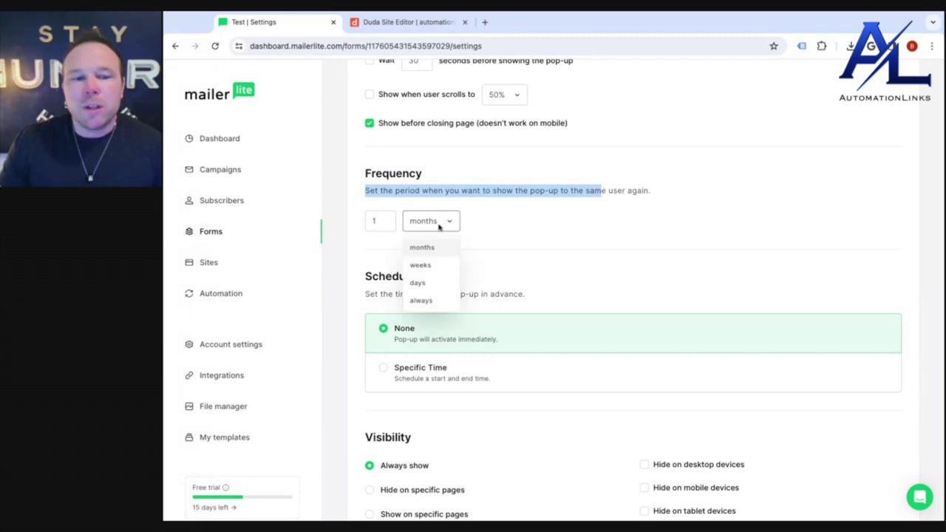
{"action": "left_click", "coordinate": [620, 212]}
{"action": "scroll", "coordinate": [617, 214], "scroll_direction": "down", "scroll_amount": 2}
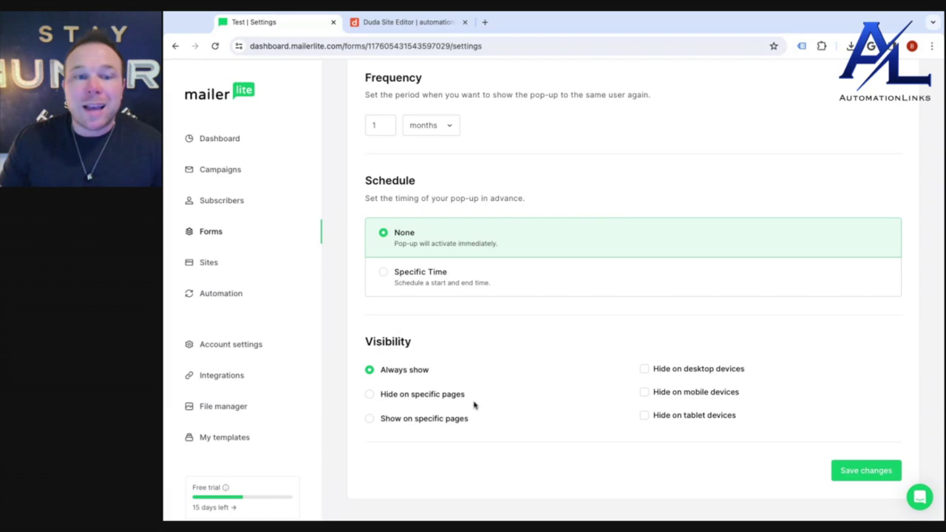
{"action": "left_click", "coordinate": [427, 394]}
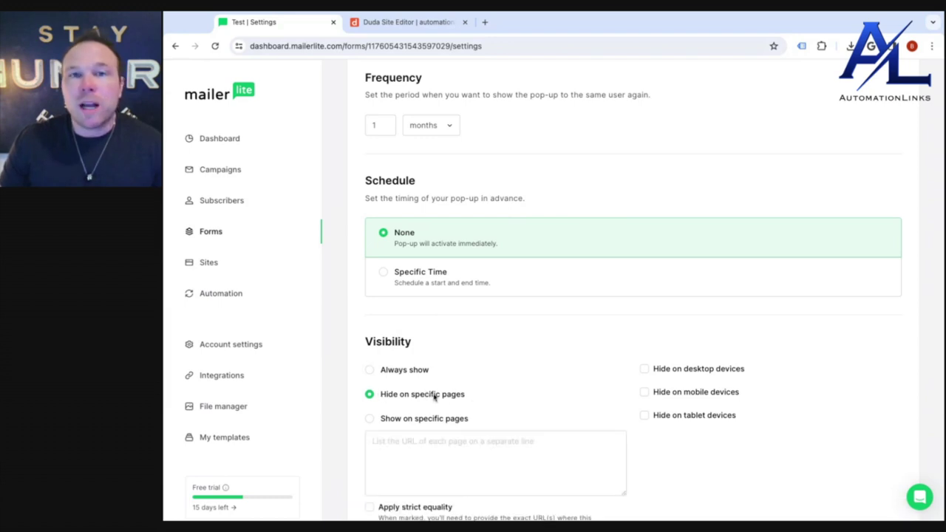
{"action": "scroll", "coordinate": [451, 394], "scroll_direction": "down", "scroll_amount": 2}
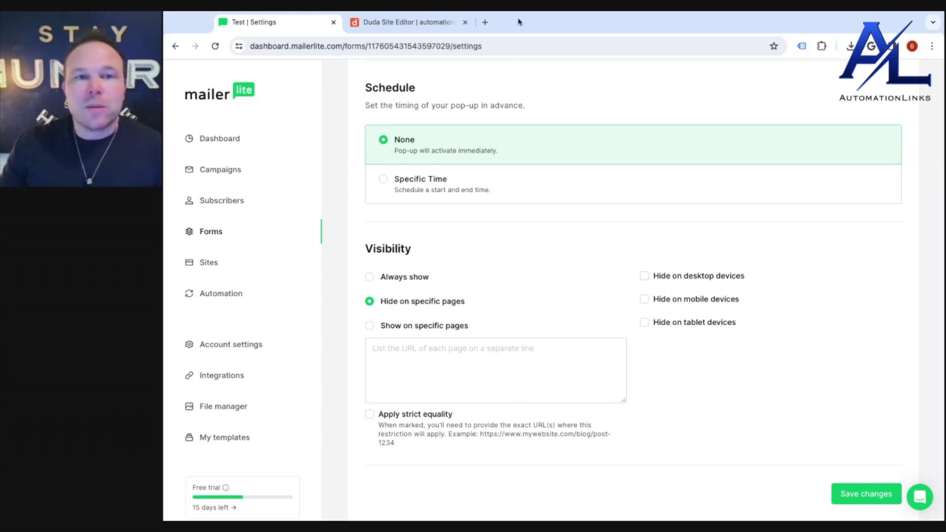
{"action": "left_click", "coordinate": [485, 22]}
Open the High-Converting Landing Page product on automationlinks.com and select its /product/ URL prefix
{"action": "type", "text": "automationlinks.com"}
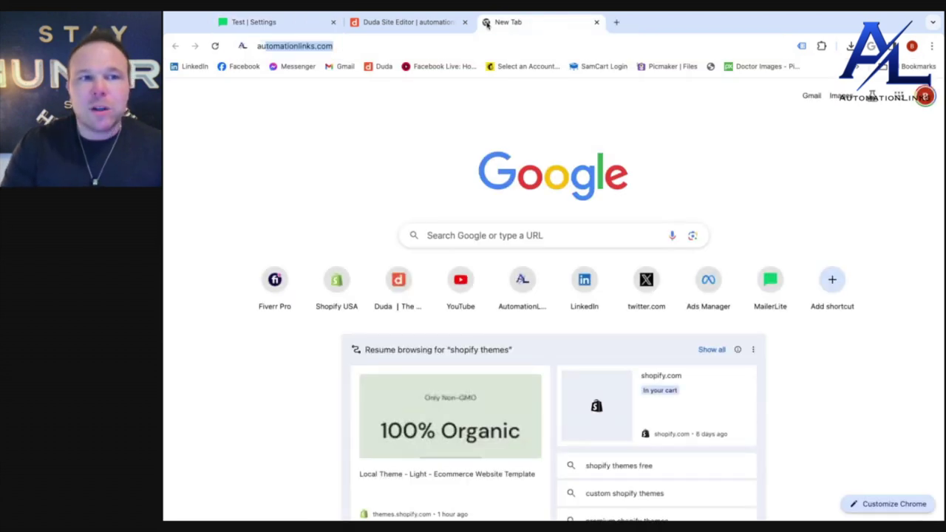
{"action": "key", "text": "Return"}
{"action": "left_click", "coordinate": [684, 94]}
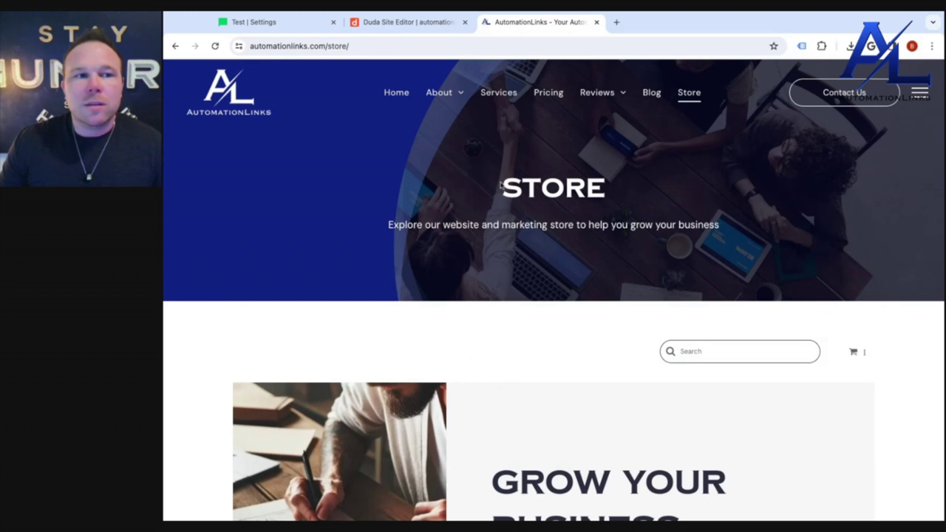
{"action": "scroll", "coordinate": [501, 186], "scroll_direction": "down", "scroll_amount": 8}
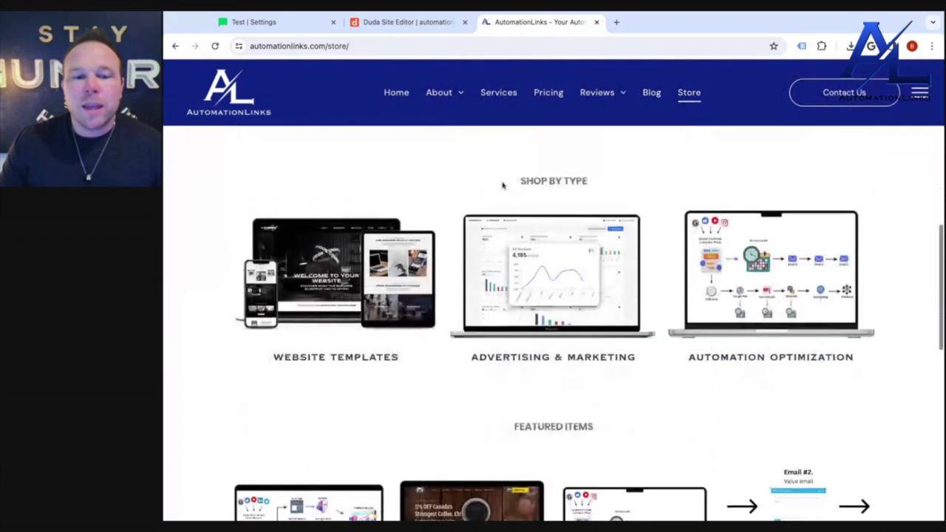
{"action": "scroll", "coordinate": [296, 356], "scroll_direction": "down", "scroll_amount": 3}
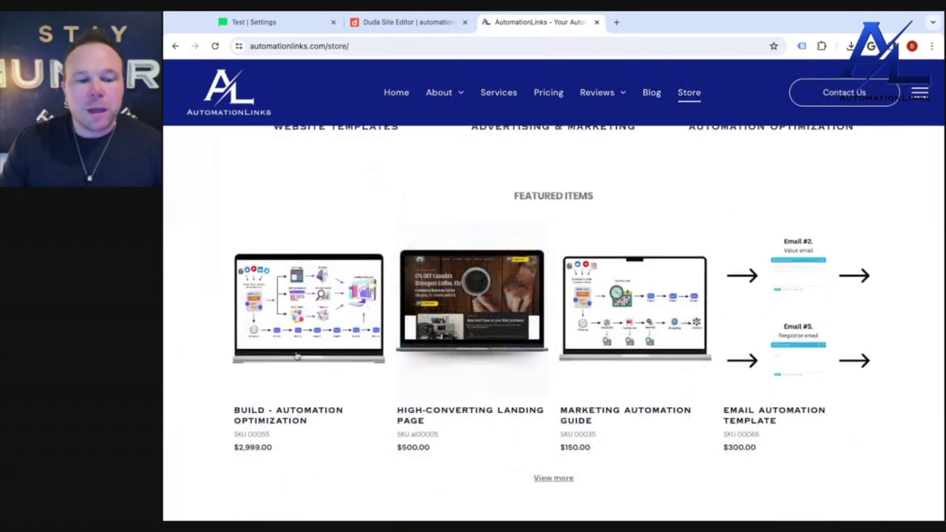
{"action": "left_click", "coordinate": [492, 326]}
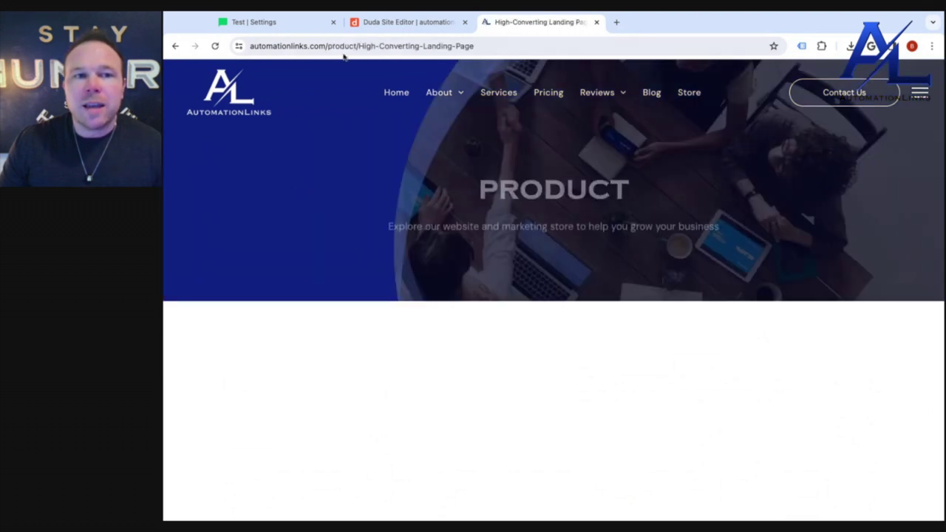
{"action": "left_click_drag", "start_coordinate": [405, 45], "coordinate": [298, 81]}
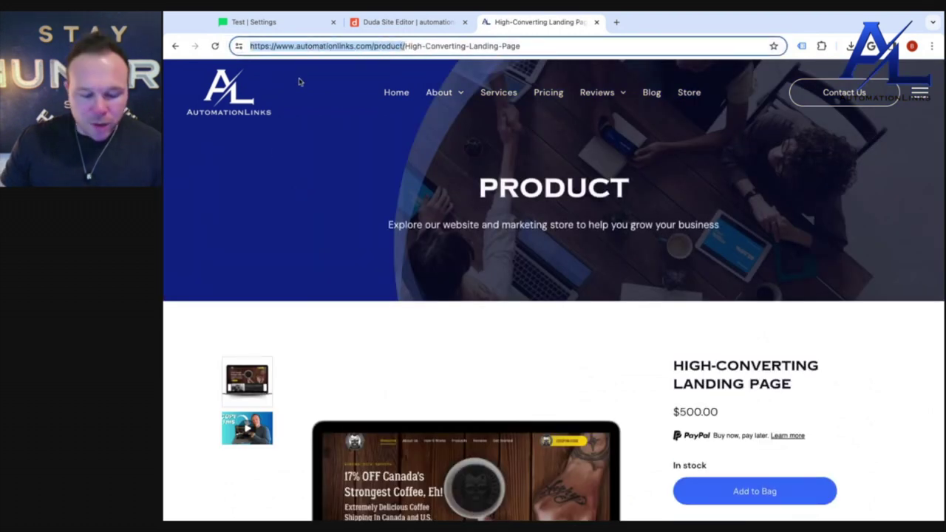
{"action": "left_click", "coordinate": [300, 24]}
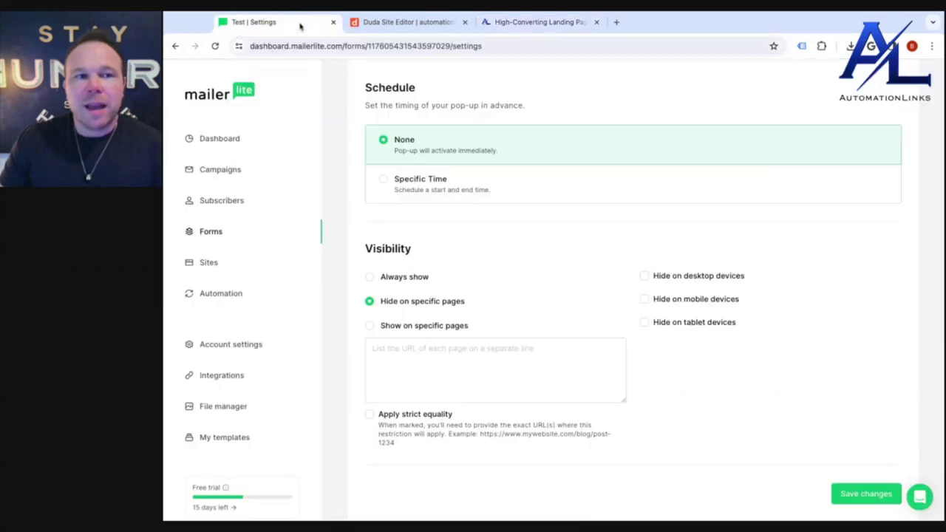
{"action": "left_click", "coordinate": [481, 361]}
{"action": "key", "text": "ctrl+v"}
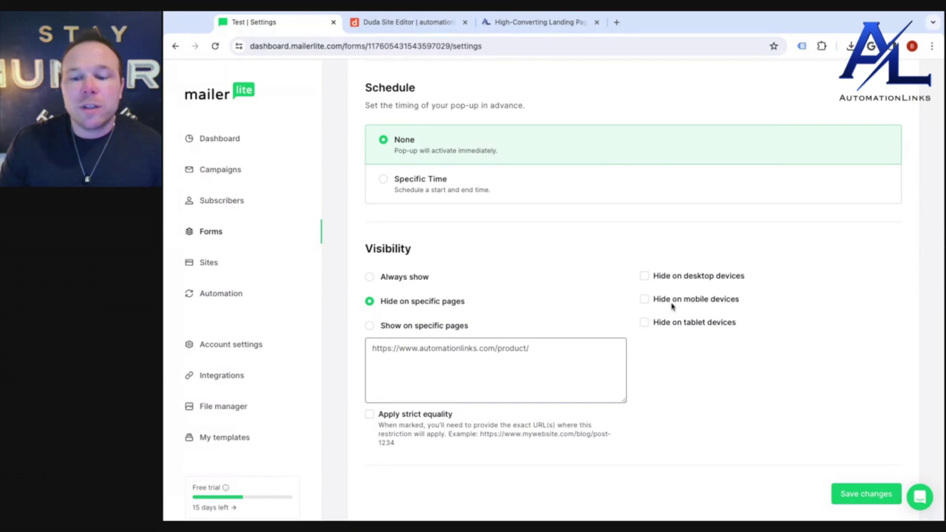
{"action": "left_click", "coordinate": [859, 501]}
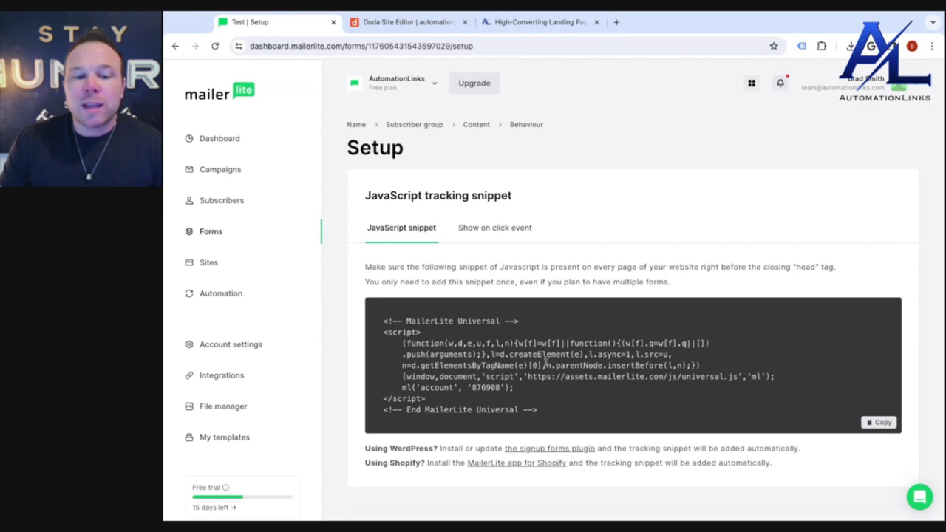
Copy MailerLite's JavaScript tracking snippet and bring up Duda's Head HTML settings
{"action": "scroll", "coordinate": [545, 360], "scroll_direction": "down", "scroll_amount": 1}
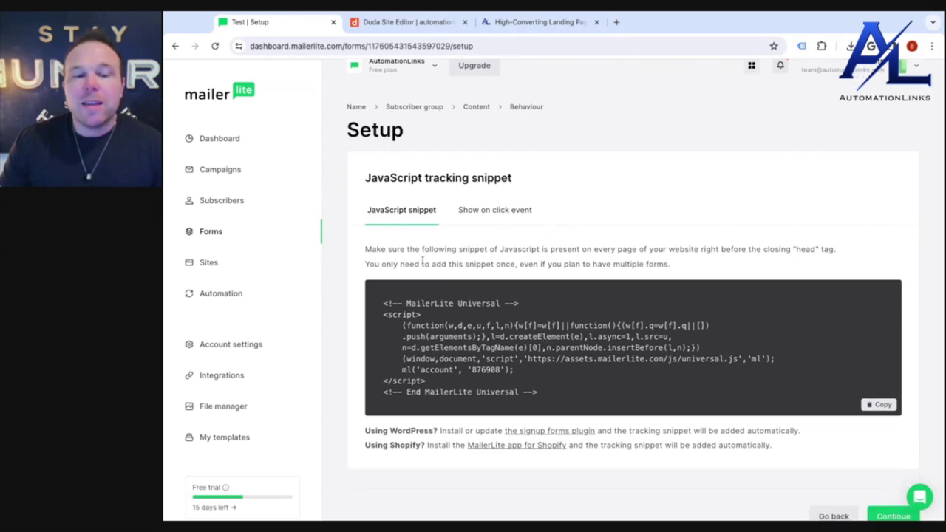
{"action": "scroll", "coordinate": [411, 259], "scroll_direction": "down", "scroll_amount": 1}
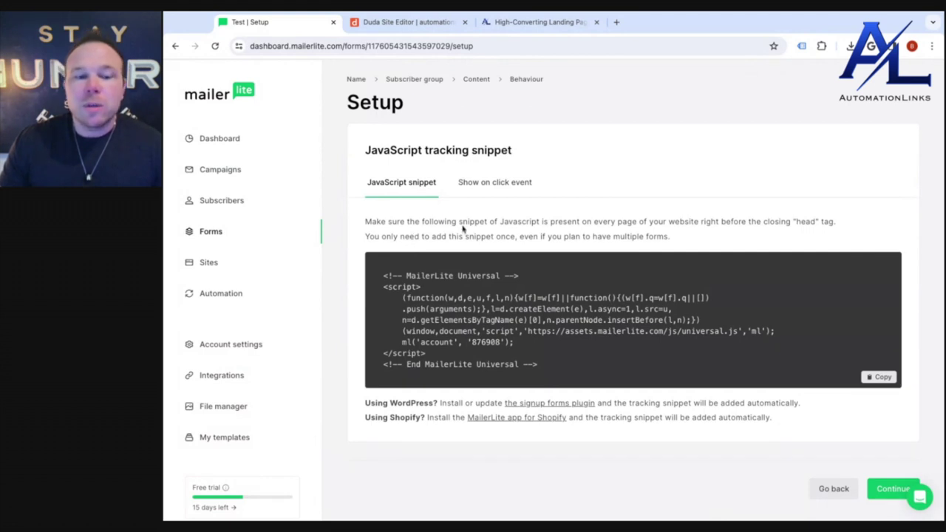
{"action": "left_click", "coordinate": [879, 377]}
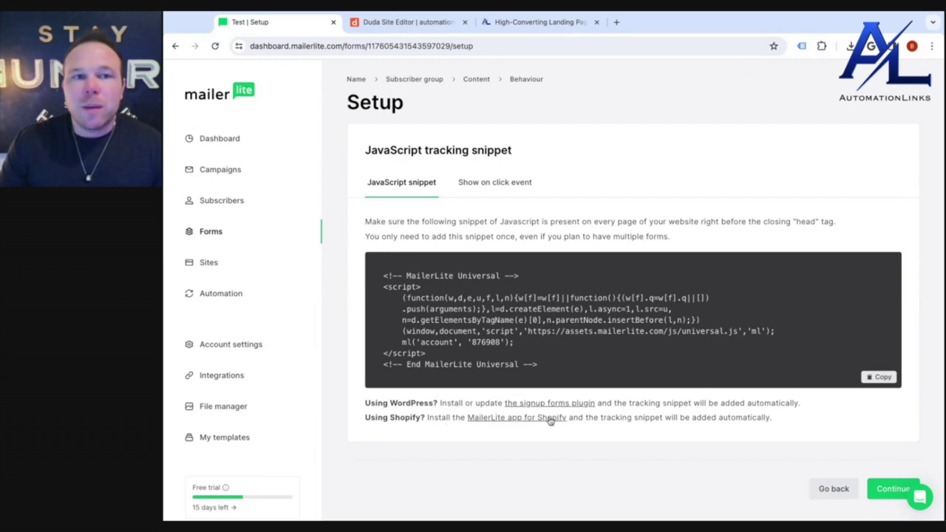
{"action": "left_click", "coordinate": [392, 22]}
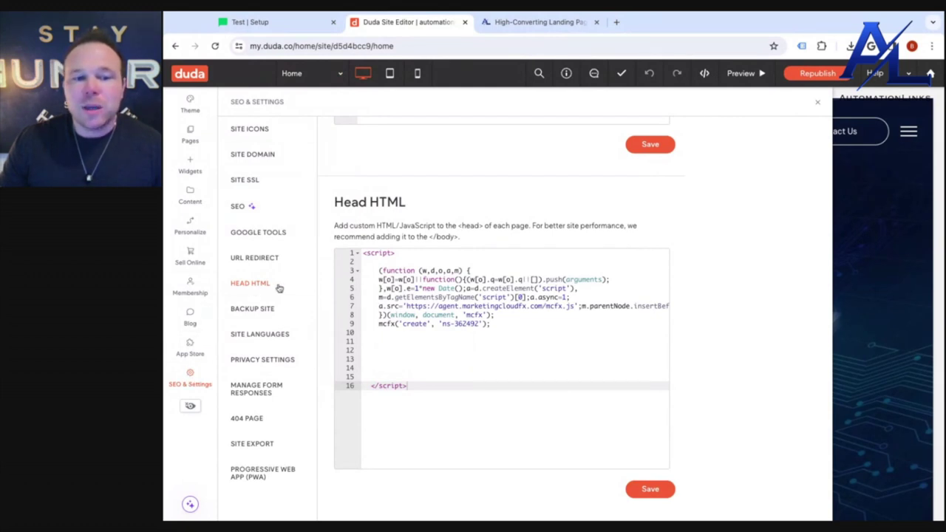
Paste the MailerLite Universal snippet on a new line after </script> in Head HTML and save
{"action": "key", "text": "Return"}
{"action": "key", "text": "ctrl+v"}
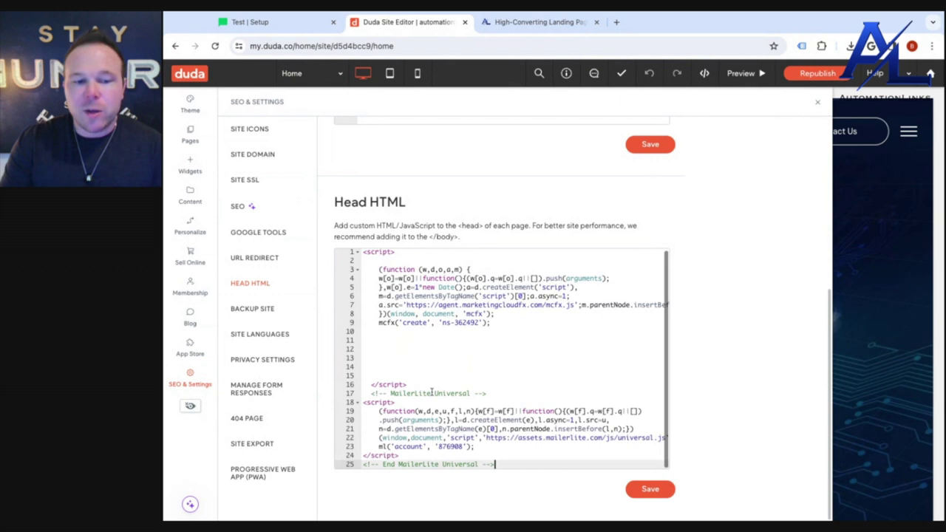
{"action": "left_click", "coordinate": [664, 490]}
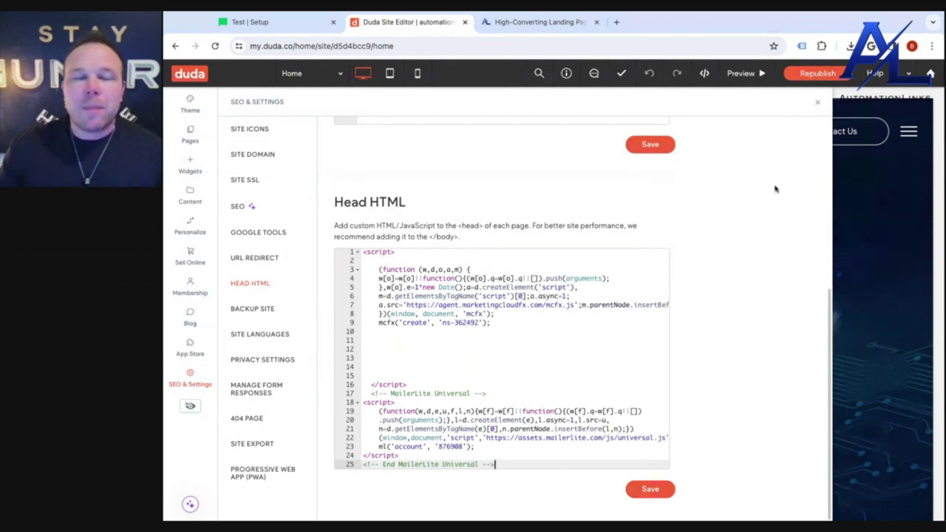
{"action": "left_click", "coordinate": [295, 24]}
Continue past the tracking snippet step to the Test pop-up's overview and its double opt-in settings
{"action": "left_click", "coordinate": [892, 488]}
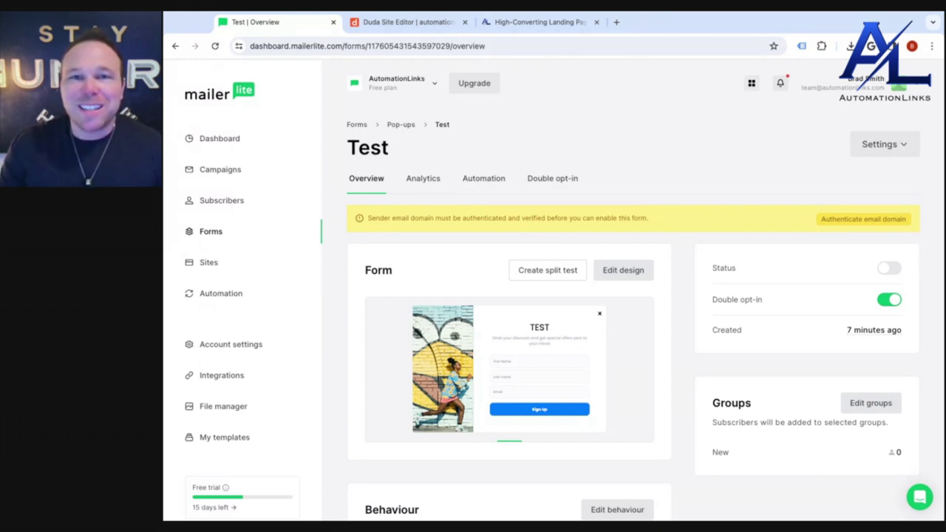
{"action": "left_click", "coordinate": [561, 185]}
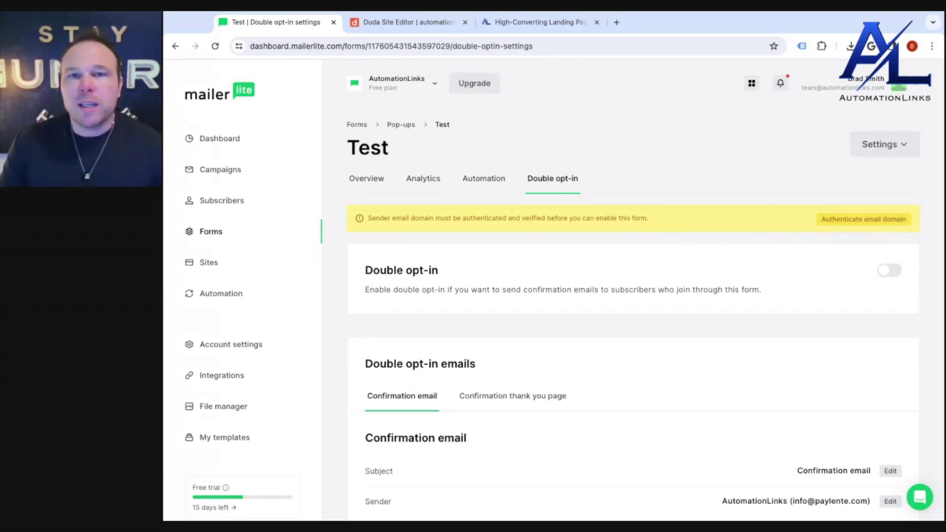
Scroll through the Test form's double opt-in confirmation email preview
{"action": "scroll", "coordinate": [542, 266], "scroll_direction": "down", "scroll_amount": 3}
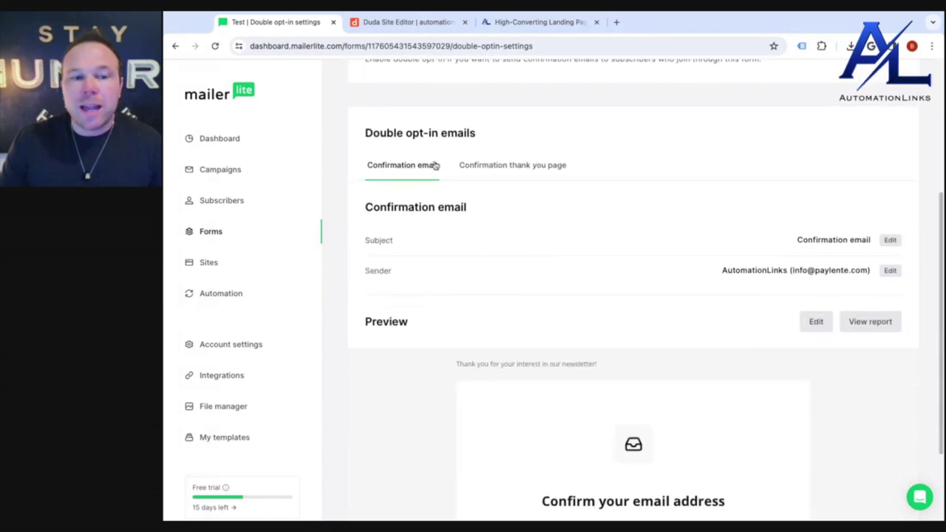
{"action": "scroll", "coordinate": [651, 231], "scroll_direction": "down", "scroll_amount": 2}
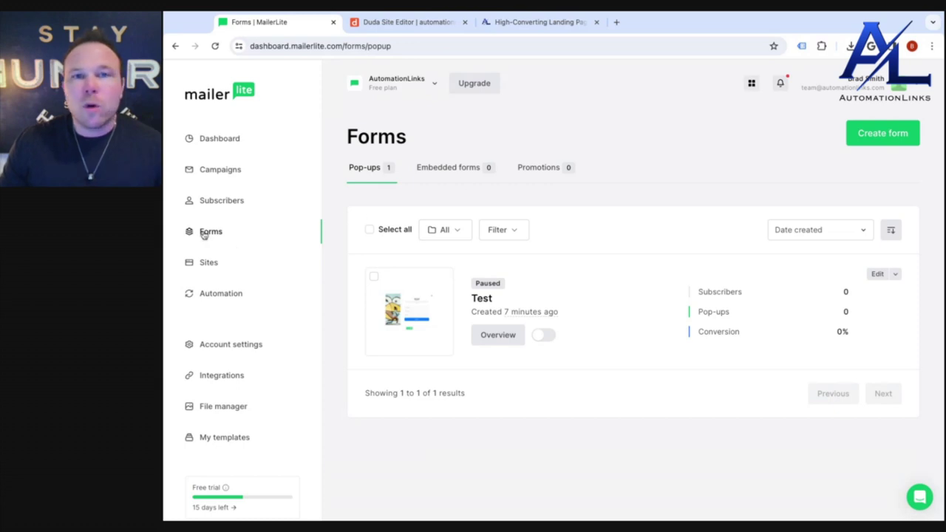
Create an embedded form named 'Test' that adds subscribers to the New group
{"action": "left_click", "coordinate": [887, 134]}
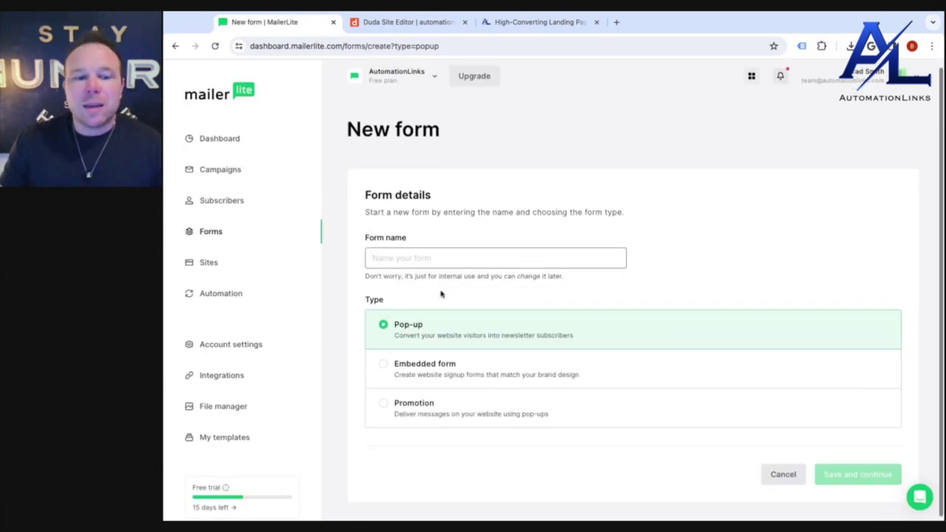
{"action": "left_click", "coordinate": [410, 370]}
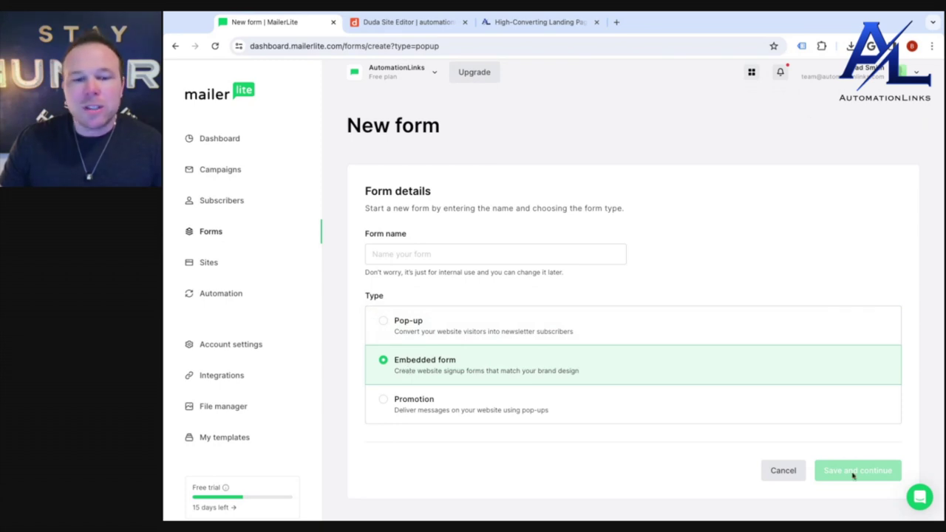
{"action": "left_click", "coordinate": [471, 256]}
{"action": "type", "text": "Test"}
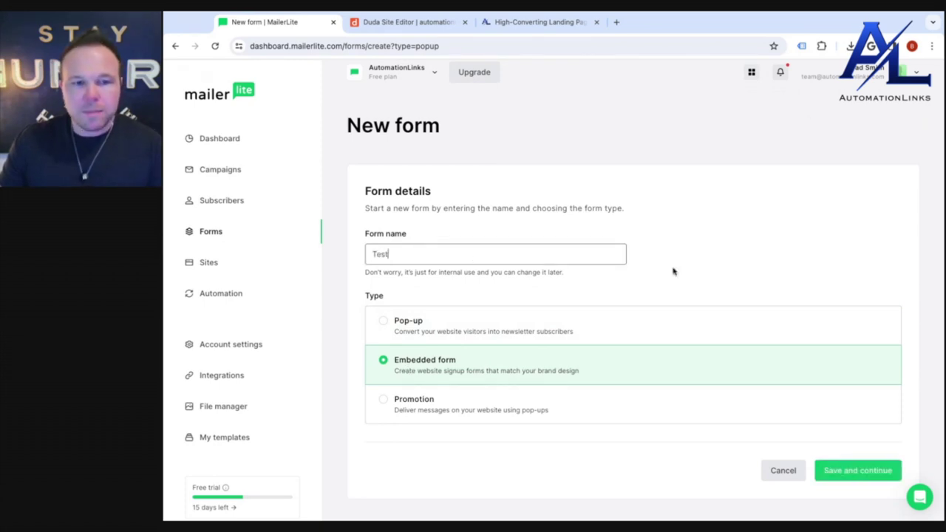
{"action": "left_click", "coordinate": [852, 470]}
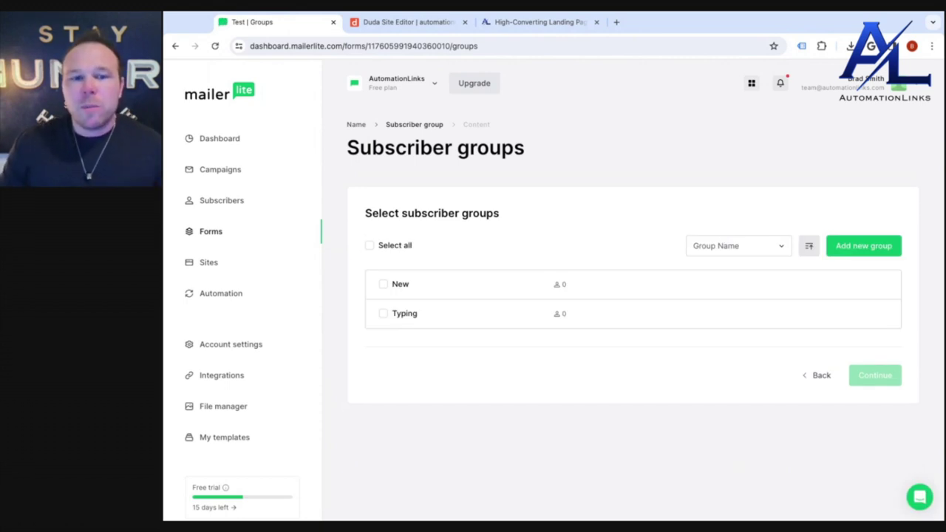
{"action": "left_click", "coordinate": [383, 284]}
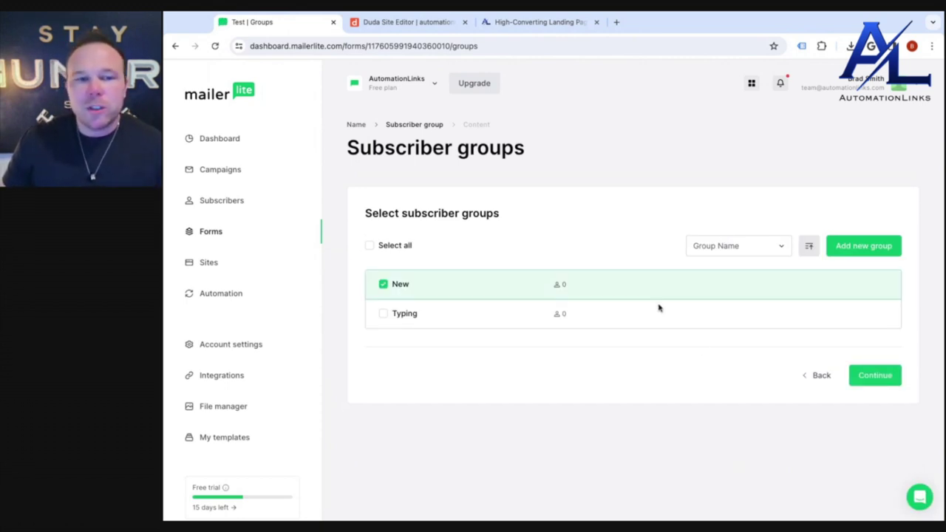
{"action": "left_click", "coordinate": [878, 376]}
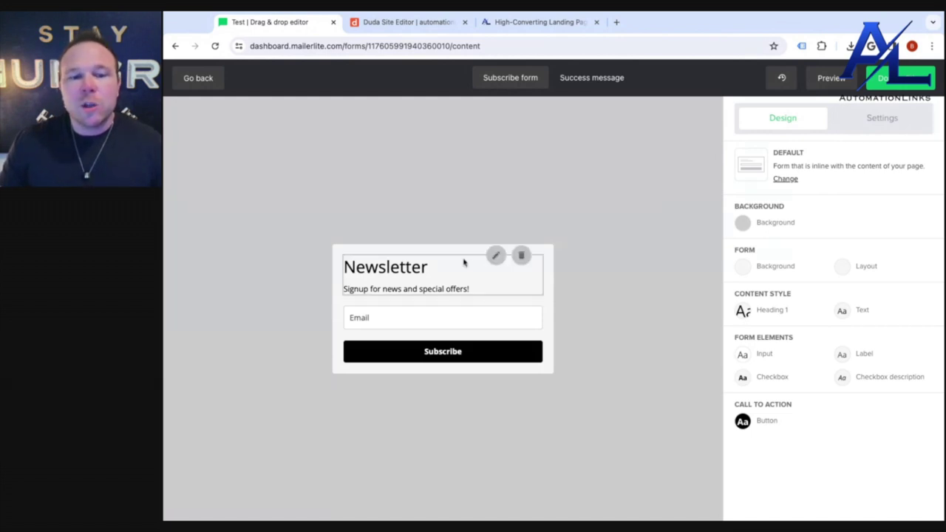
Hide the Newsletter heading and add Name, Last name and Company fields to the form, then save
{"action": "left_click", "coordinate": [522, 257]}
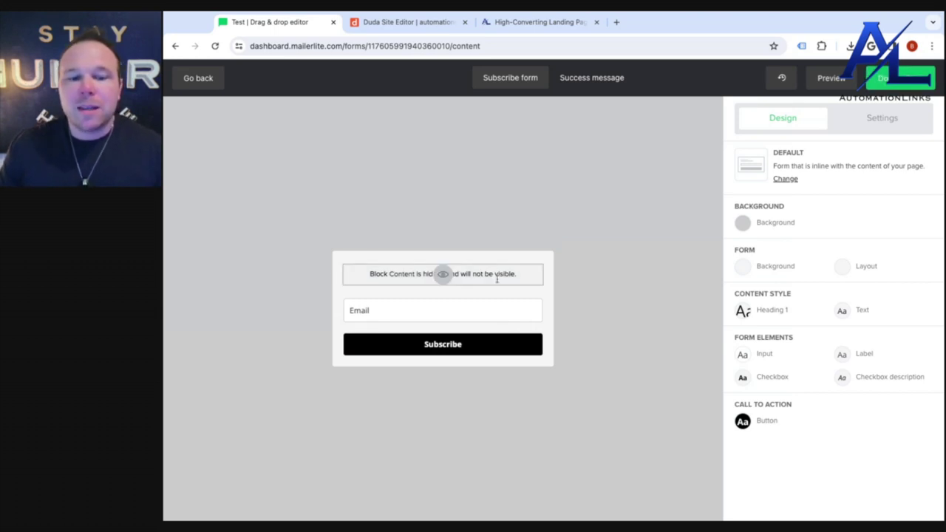
{"action": "left_click", "coordinate": [458, 311]}
{"action": "left_click", "coordinate": [799, 227]}
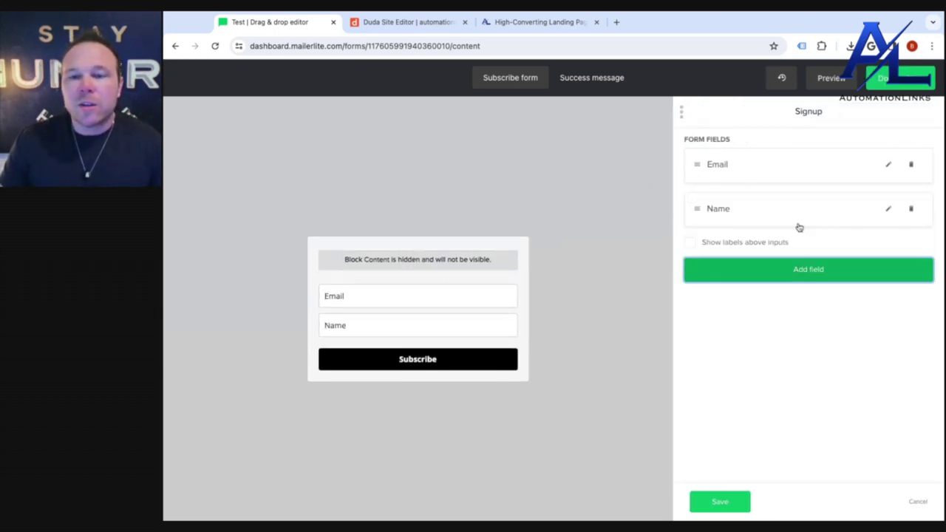
{"action": "left_click", "coordinate": [798, 270]}
{"action": "left_click", "coordinate": [798, 311]}
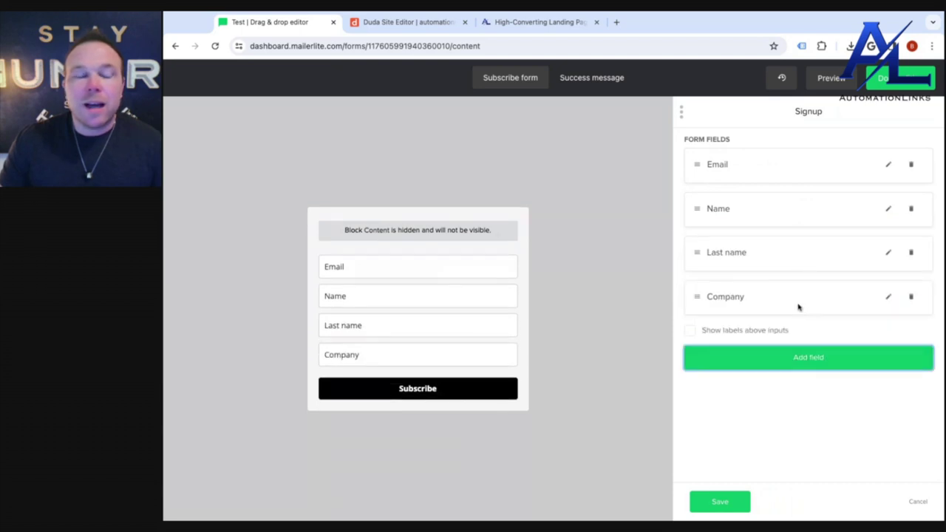
{"action": "left_click", "coordinate": [720, 502]}
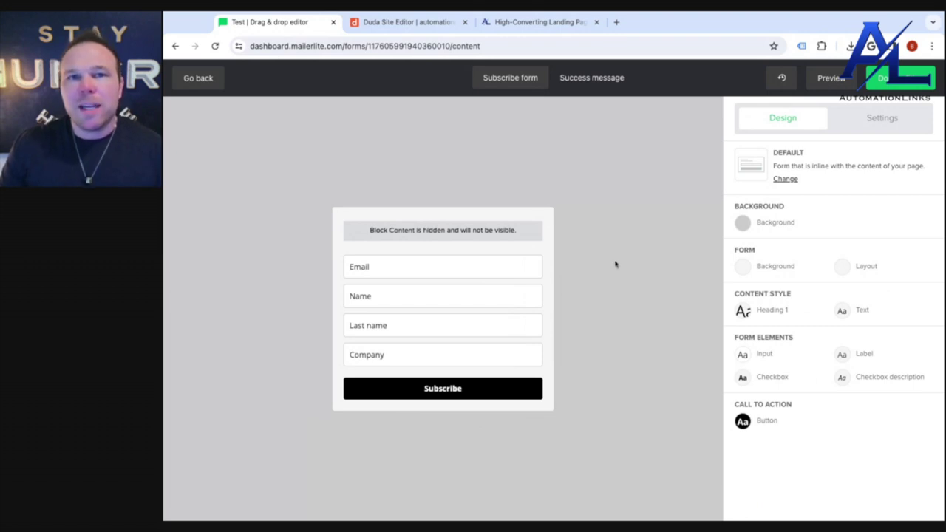
Make both the page background and the form background white
{"action": "left_click", "coordinate": [742, 222]}
{"action": "left_click", "coordinate": [649, 210]}
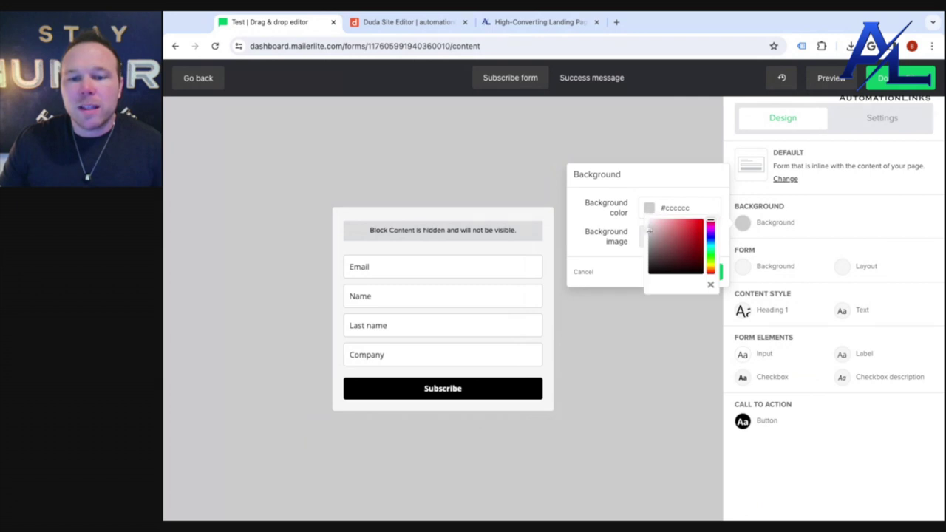
{"action": "left_click", "coordinate": [648, 221]}
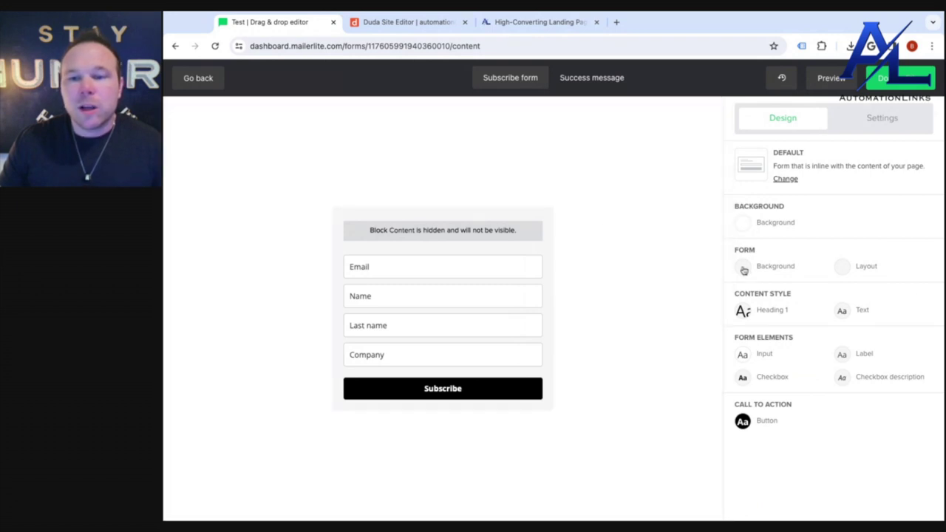
{"action": "left_click", "coordinate": [743, 268]}
{"action": "left_click", "coordinate": [648, 253]}
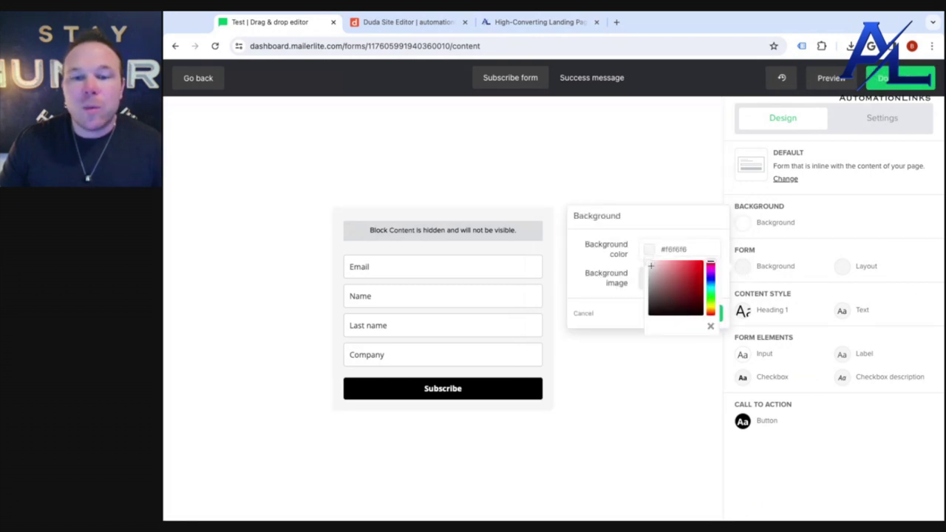
{"action": "left_click", "coordinate": [651, 265]}
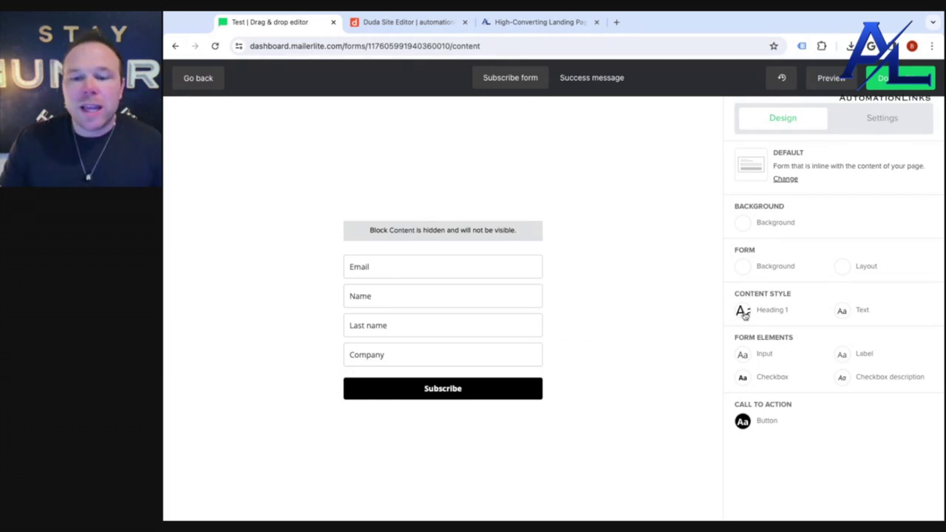
Give the Subscribe button a blue #2d43c2 background and #d97e7e hover colour, then save
{"action": "left_click", "coordinate": [742, 421]}
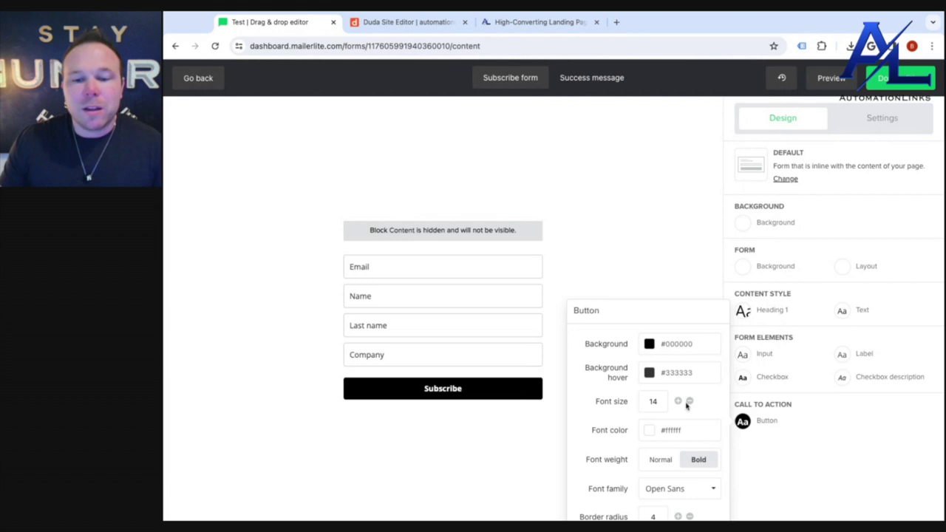
{"action": "left_click", "coordinate": [648, 343]}
{"action": "left_click", "coordinate": [710, 375]}
{"action": "left_click", "coordinate": [691, 368]}
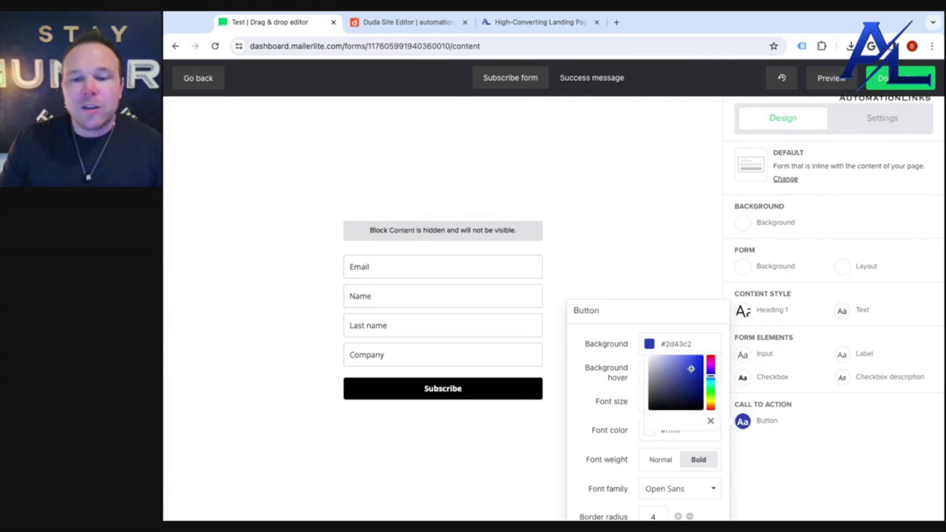
{"action": "left_click", "coordinate": [608, 325]}
{"action": "left_click", "coordinate": [650, 373]}
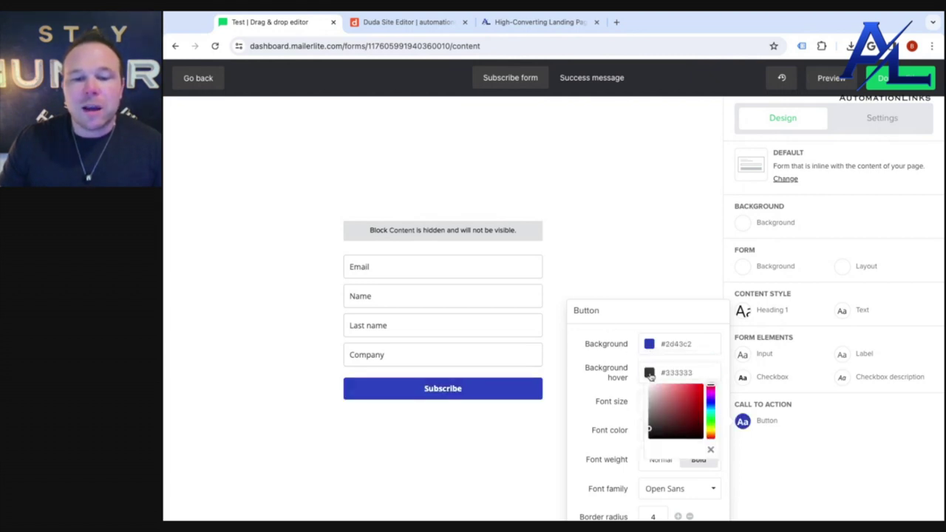
{"action": "left_click", "coordinate": [672, 404]}
{"action": "left_click", "coordinate": [612, 378]}
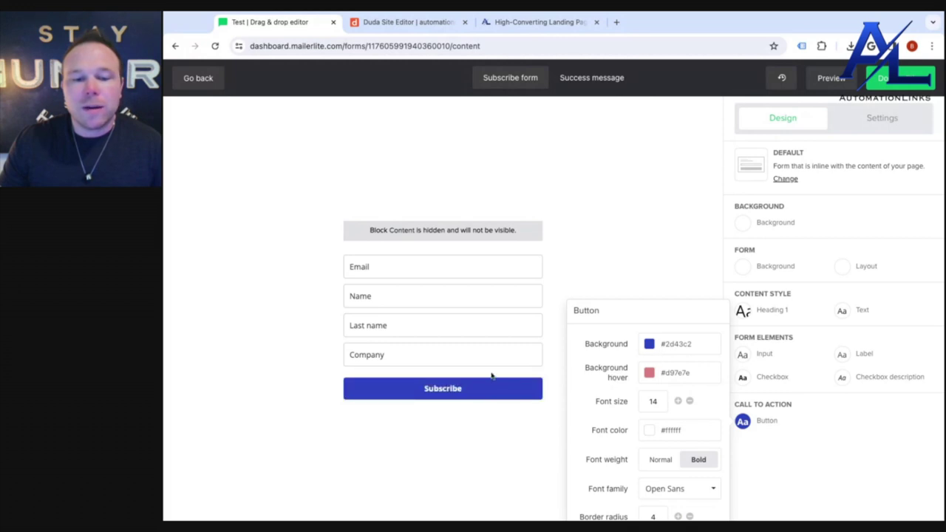
{"action": "left_click", "coordinate": [677, 287]}
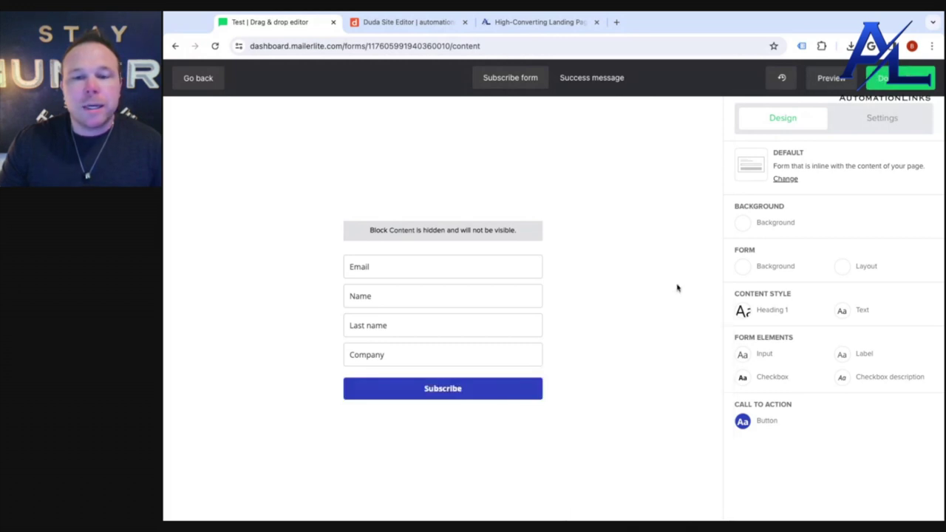
{"action": "left_click", "coordinate": [454, 390]}
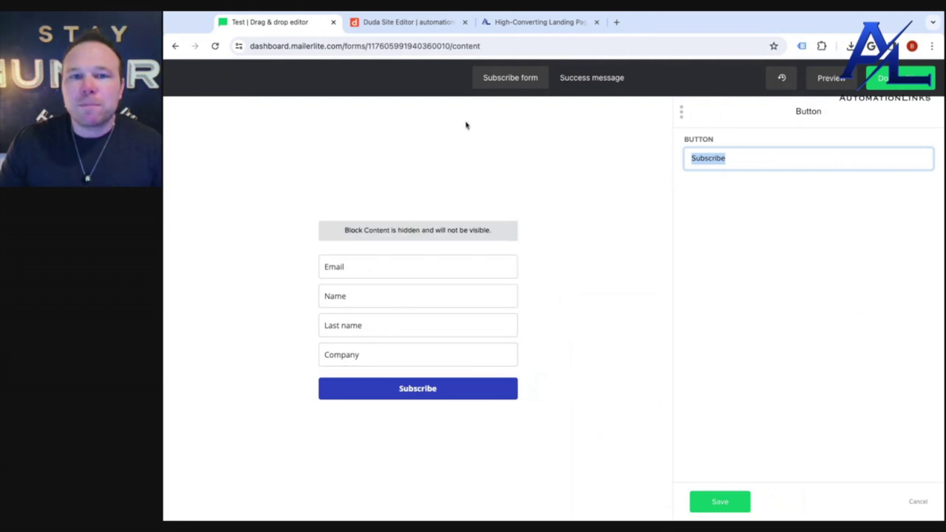
{"action": "left_click", "coordinate": [718, 503]}
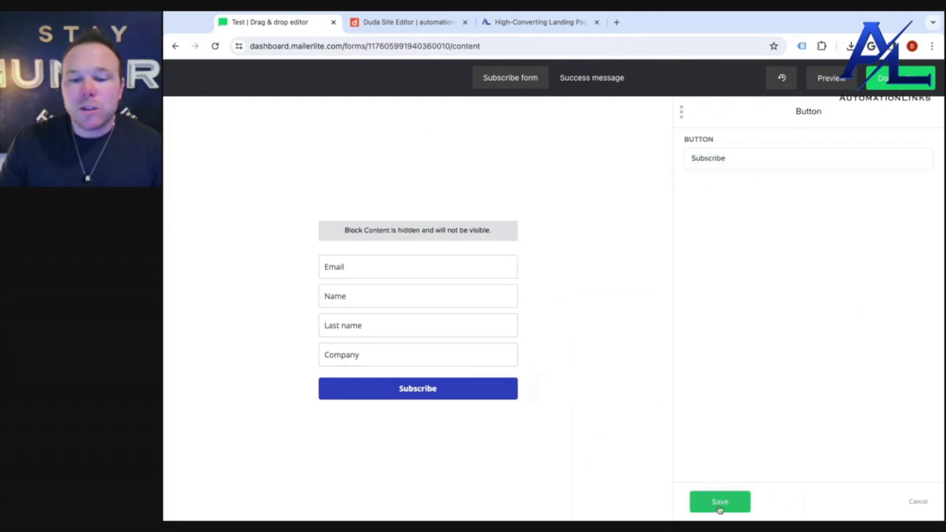
Enable the opt-in confirmation checkbox and a custom success page in the form settings
{"action": "left_click", "coordinate": [906, 122]}
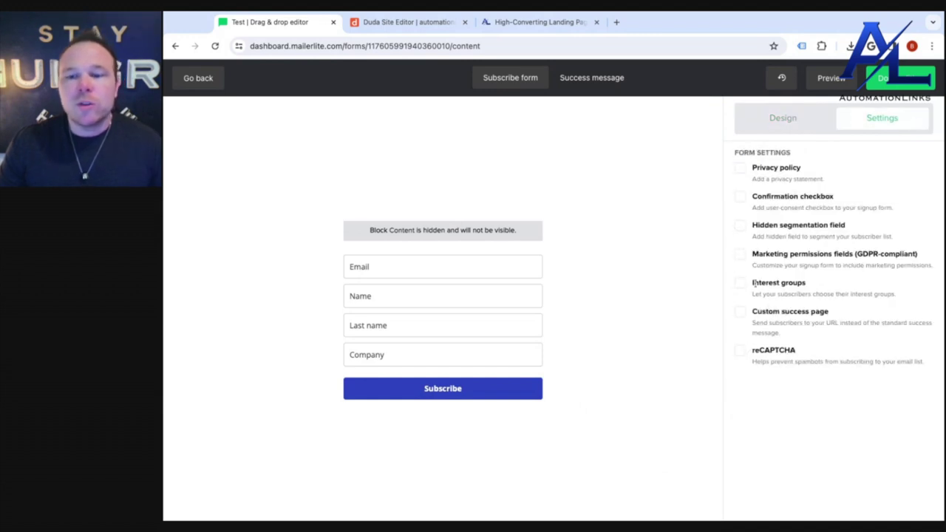
{"action": "left_click", "coordinate": [742, 197]}
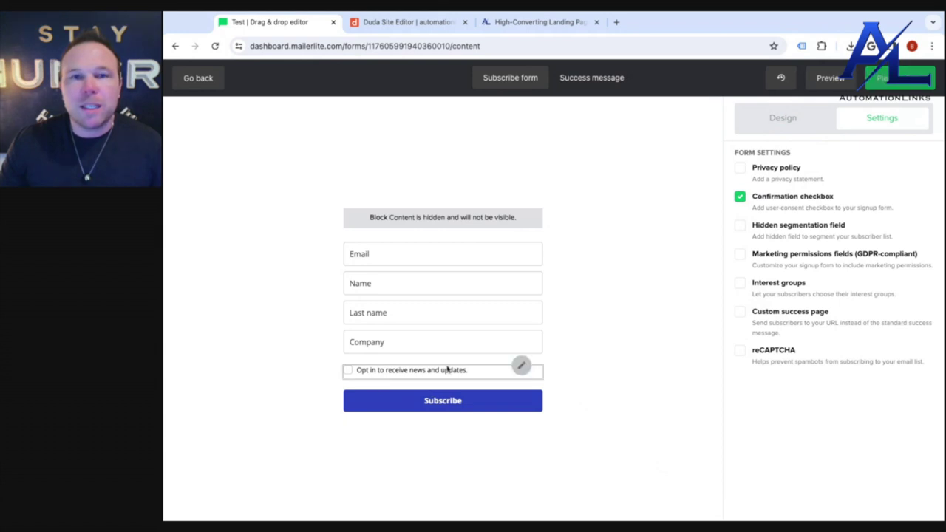
{"action": "left_click", "coordinate": [739, 313]}
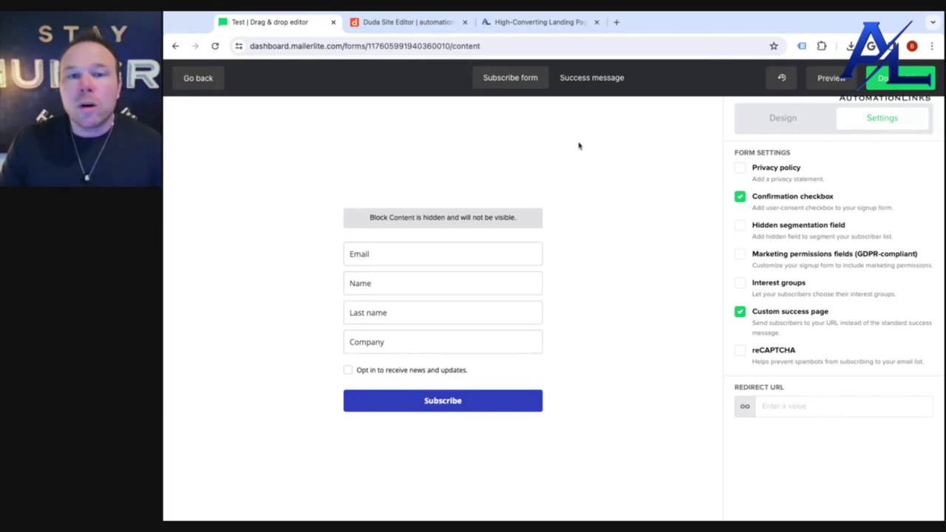
Select 'joined our' in the Thank you success message to view its link options
{"action": "left_click", "coordinate": [622, 79]}
{"action": "left_click", "coordinate": [441, 309]}
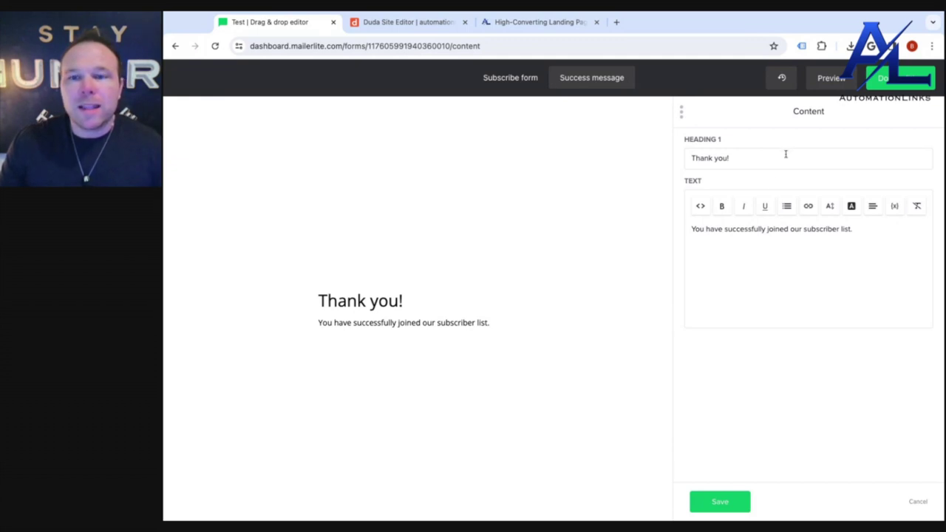
{"action": "left_click_drag", "start_coordinate": [758, 229], "coordinate": [807, 229]}
{"action": "left_click", "coordinate": [808, 206]}
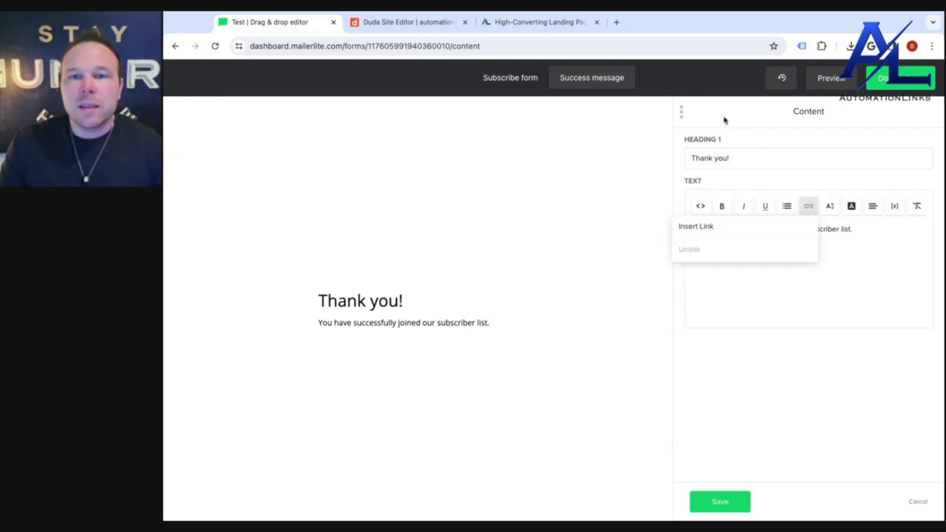
Return to the form settings, click into the Redirect URL field, and finish editing
{"action": "left_click", "coordinate": [510, 77]}
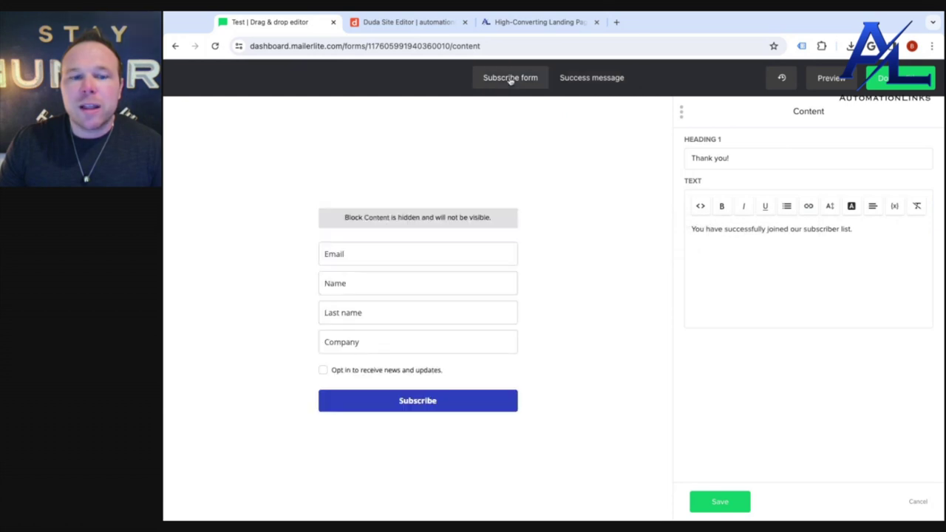
{"action": "left_click", "coordinate": [433, 323]}
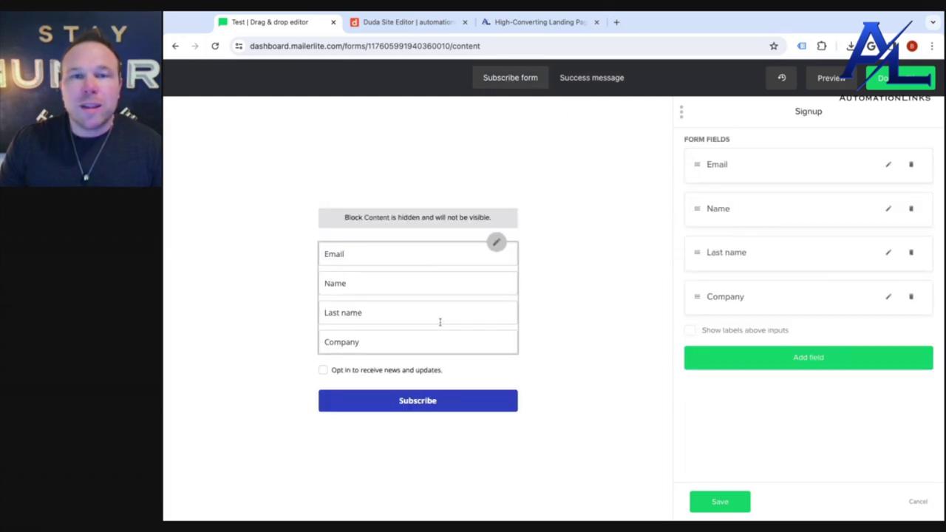
{"action": "left_click", "coordinate": [713, 502]}
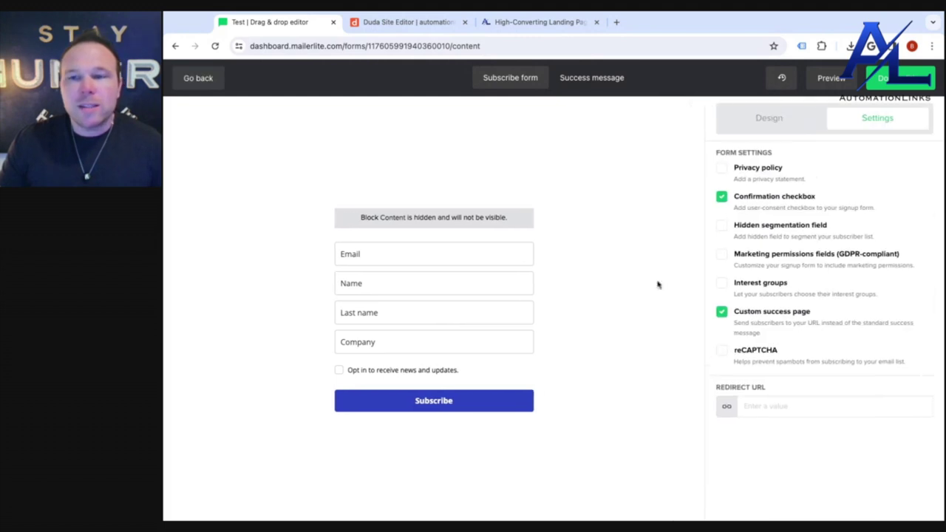
{"action": "left_click", "coordinate": [889, 408]}
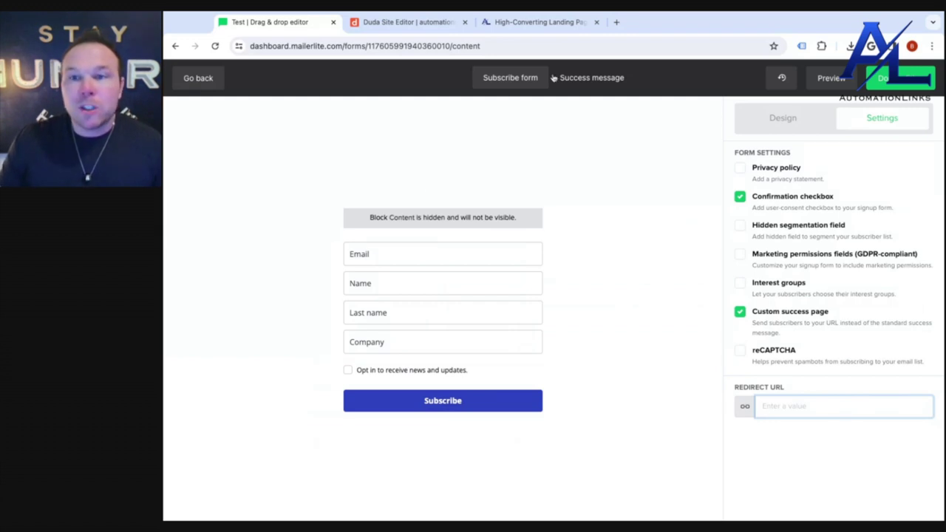
{"action": "left_click", "coordinate": [902, 78]}
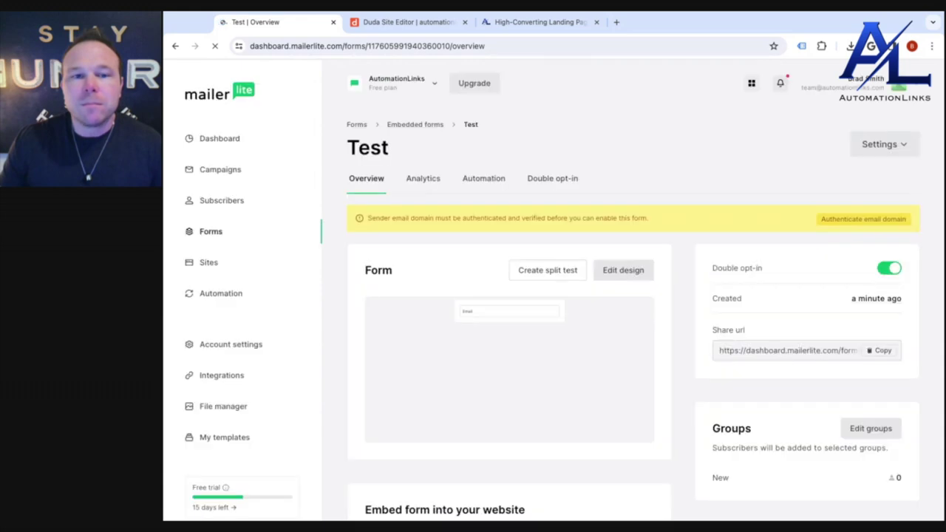
Scroll to the embed section on the Test form's overview and copy its embed div code
{"action": "scroll", "coordinate": [693, 241], "scroll_direction": "down", "scroll_amount": 3}
{"action": "scroll", "coordinate": [692, 241], "scroll_direction": "down", "scroll_amount": 3}
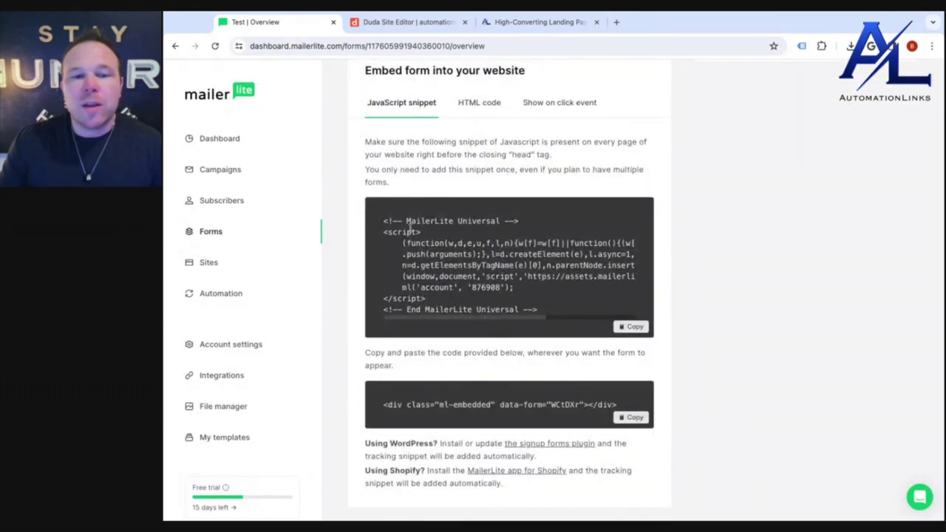
{"action": "left_click_drag", "start_coordinate": [383, 220], "coordinate": [539, 312]}
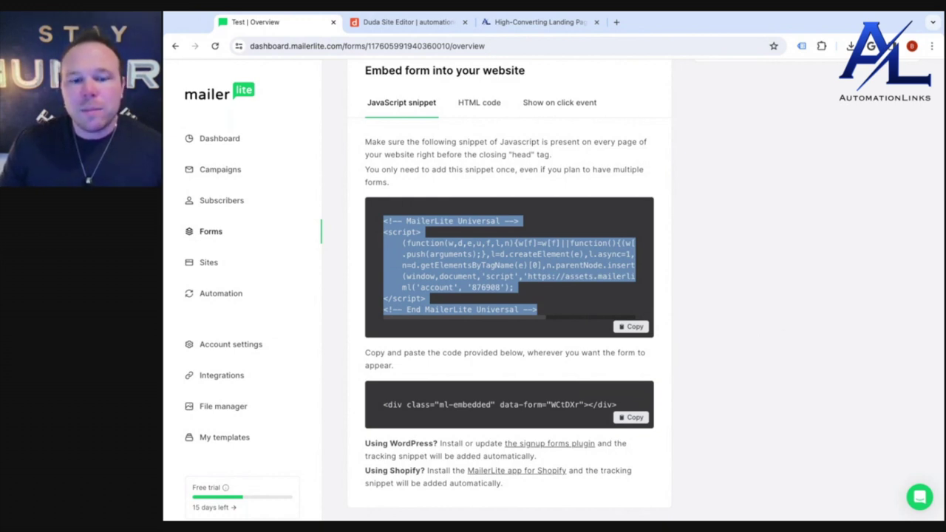
{"action": "scroll", "coordinate": [579, 349], "scroll_direction": "down", "scroll_amount": 1}
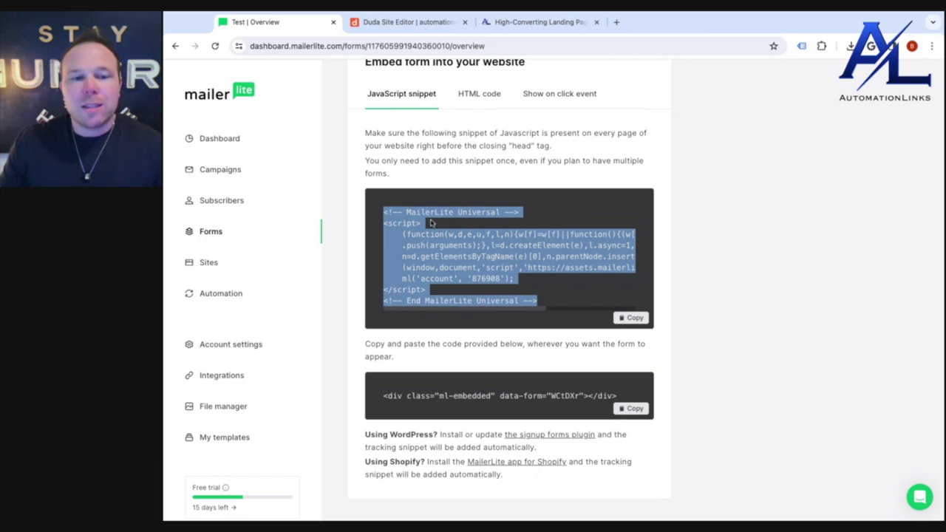
{"action": "left_click", "coordinate": [631, 408]}
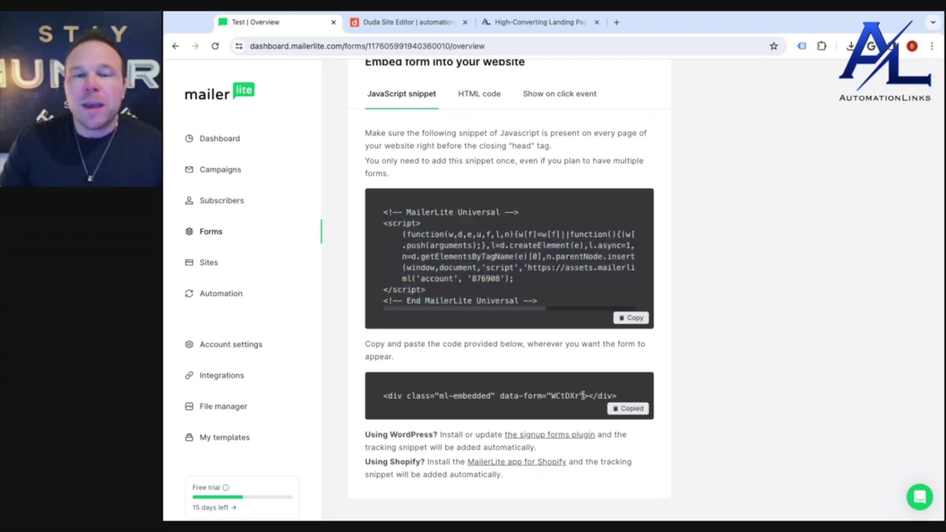
{"action": "left_click", "coordinate": [418, 22]}
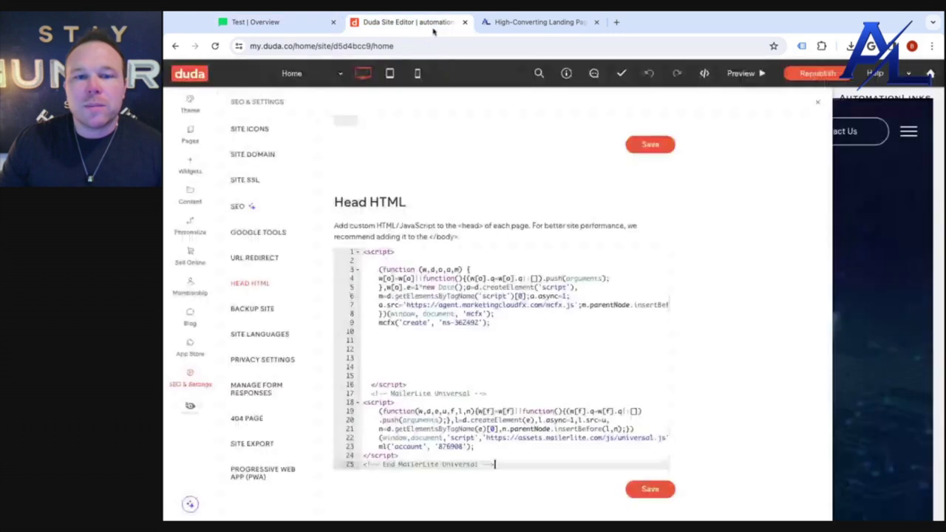
Drop an HTML widget into the Marketing & Automation card and paste the embed div code into it
{"action": "left_click", "coordinate": [818, 103]}
{"action": "scroll", "coordinate": [644, 292], "scroll_direction": "down", "scroll_amount": 5}
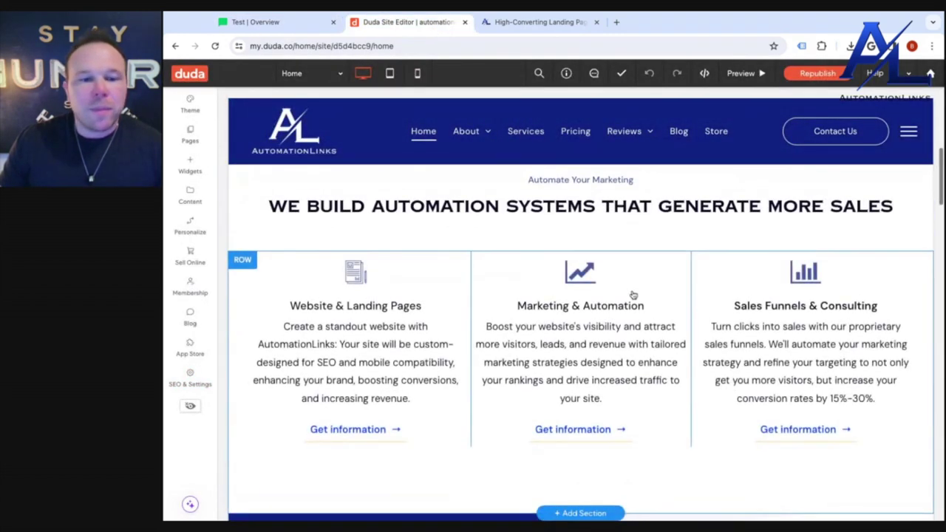
{"action": "left_click", "coordinate": [190, 166]}
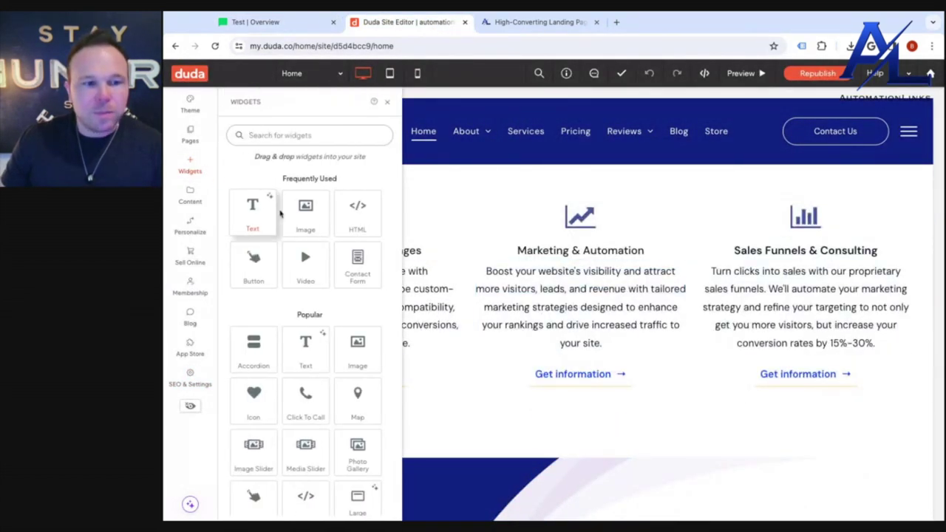
{"action": "left_click_drag", "start_coordinate": [351, 220], "coordinate": [619, 291]}
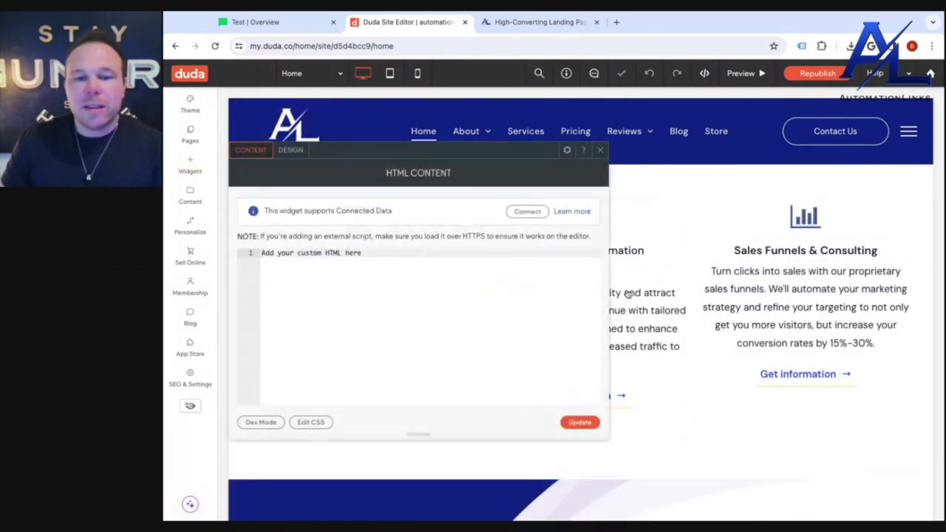
{"action": "left_click", "coordinate": [401, 263]}
{"action": "key", "text": "ctrl+v"}
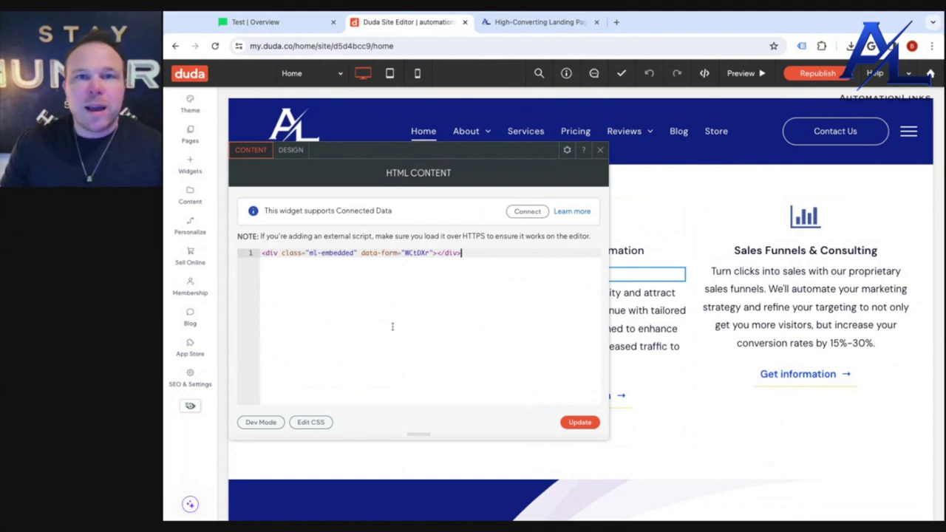
{"action": "left_click", "coordinate": [260, 24]}
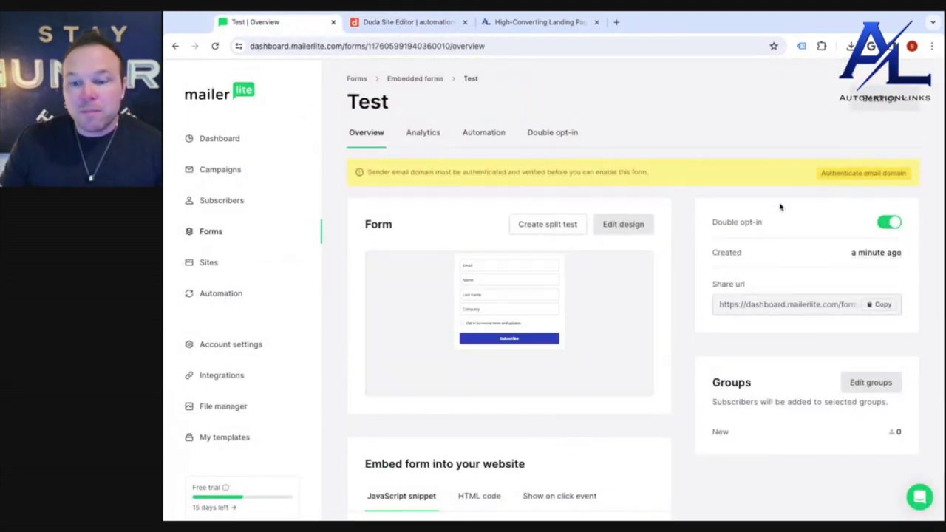
Review the Test form's double opt-in, automation and analytics pages, showing 0 subscribers and 0% conversion
{"action": "left_click", "coordinate": [544, 133]}
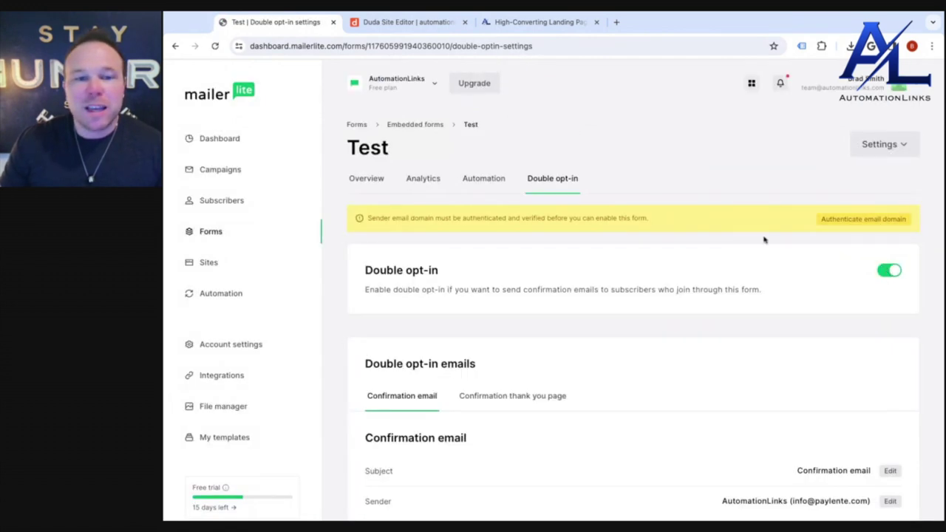
{"action": "left_click", "coordinate": [470, 180]}
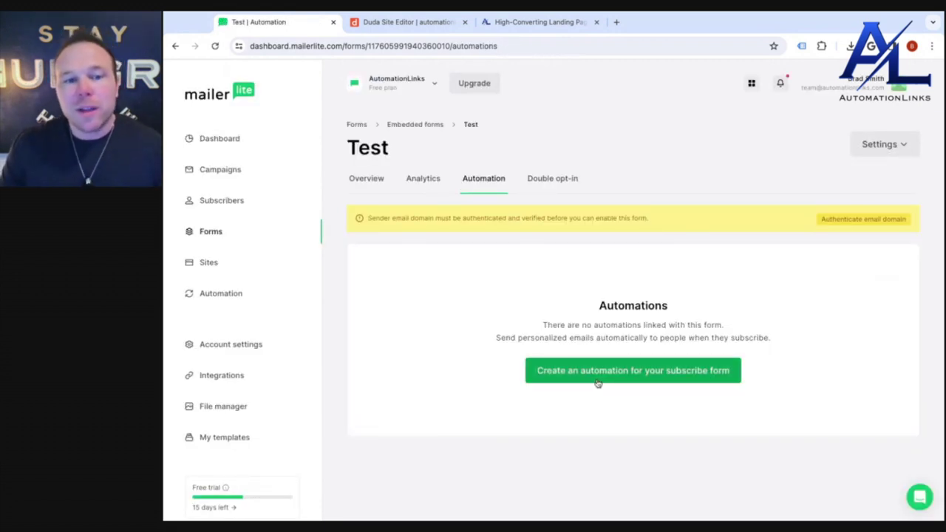
{"action": "left_click", "coordinate": [416, 180]}
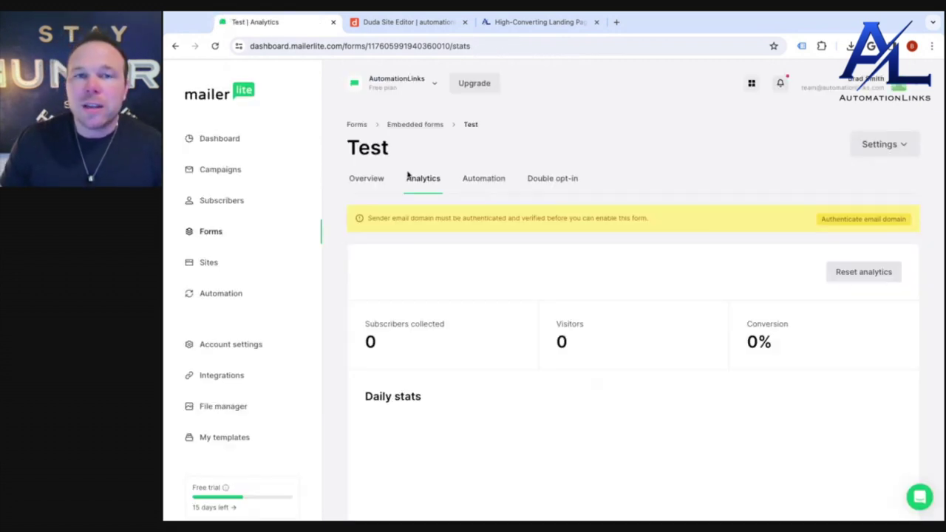